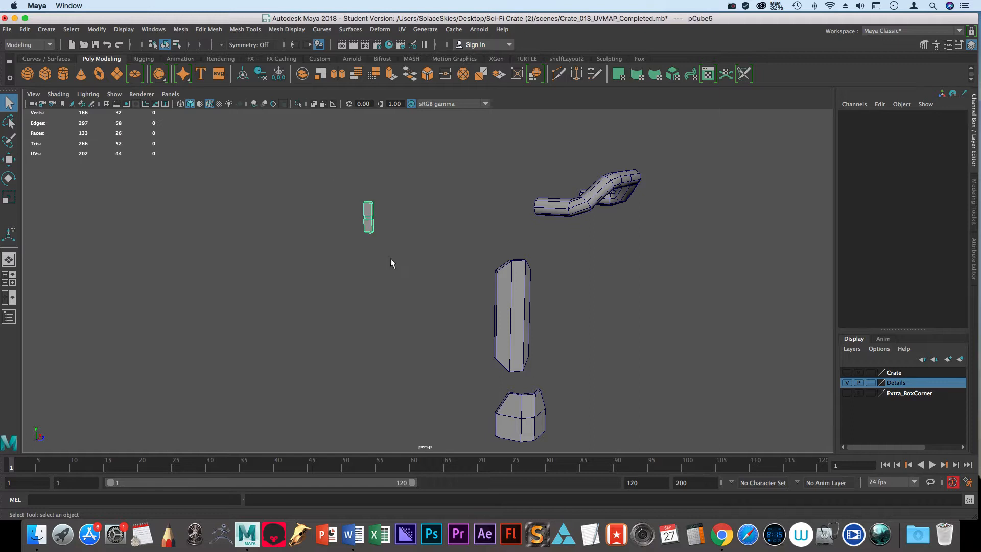
Frame the selected notched detail block and isolate it in the perspective view
key("f")
right_click_drag(679, 345, 458, 281, "alt")
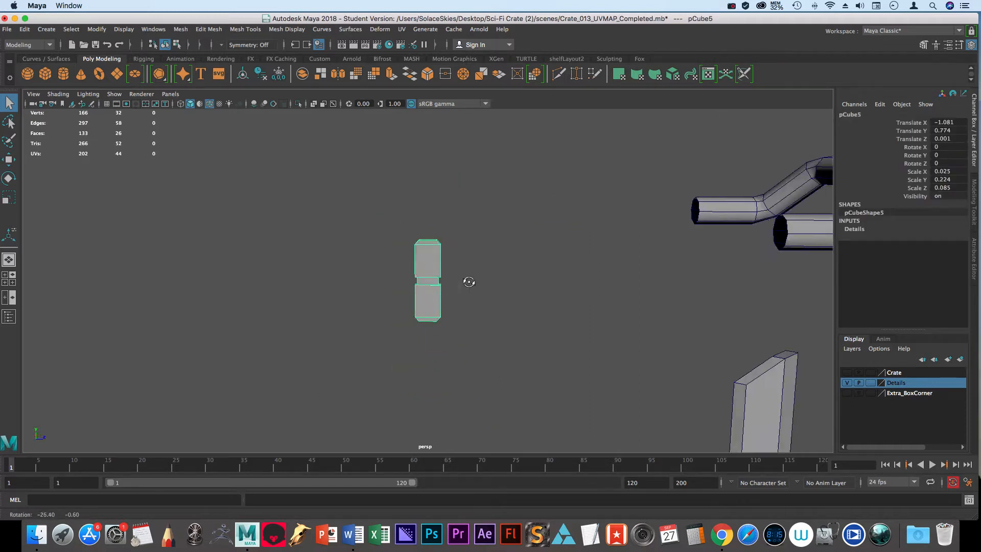
left_click_drag(458, 280, 502, 279, "alt")
middle_click_drag(502, 279, 469, 278, "alt")
left_click_drag(468, 278, 459, 315, "alt")
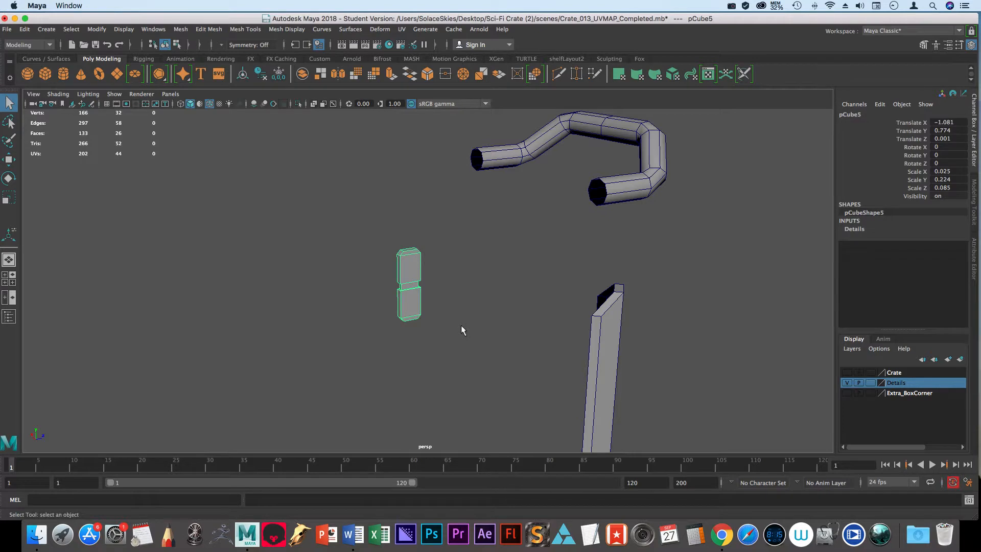
left_click_drag(379, 323, 437, 348, "alt")
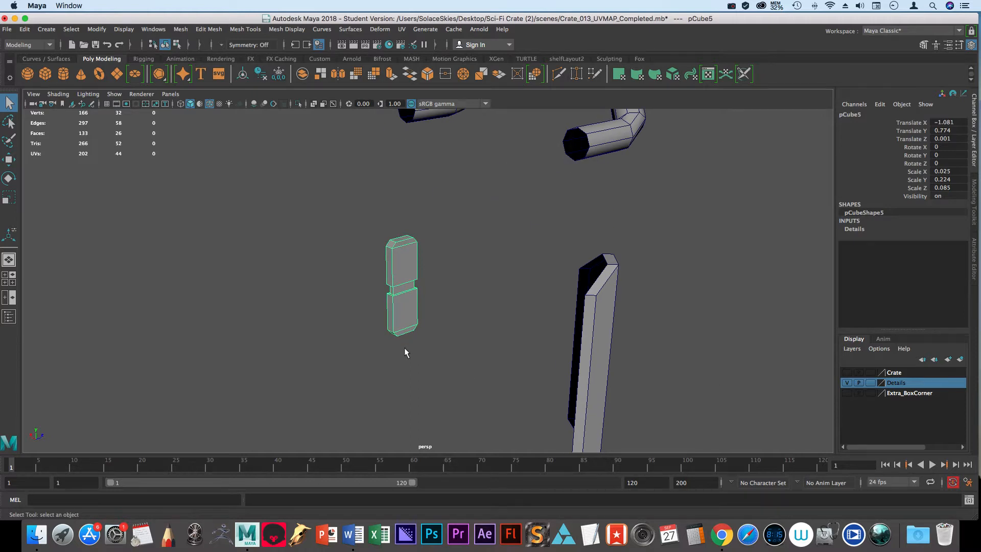
key("ctrl+1")
right_click_drag(477, 420, 580, 476, "alt")
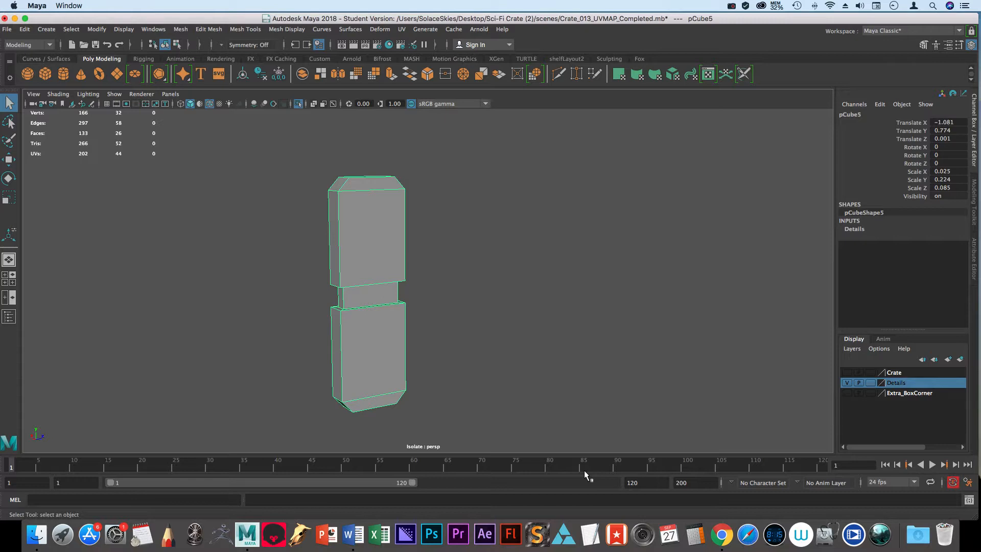
left_click_drag(515, 343, 524, 331, "alt")
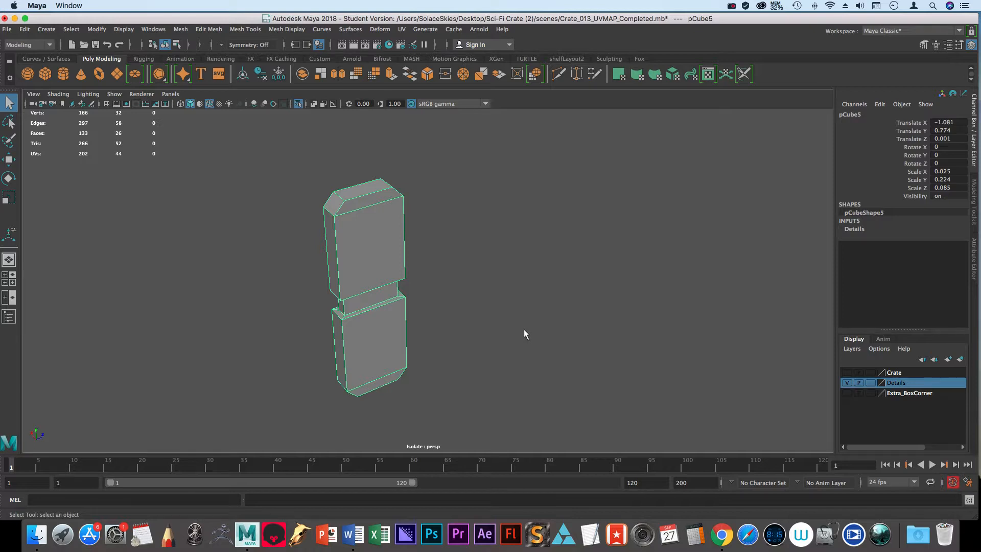
Open the UV Editor with its checker display turned off, and close the UV Toolkit
left_click(402, 29)
left_click(422, 47)
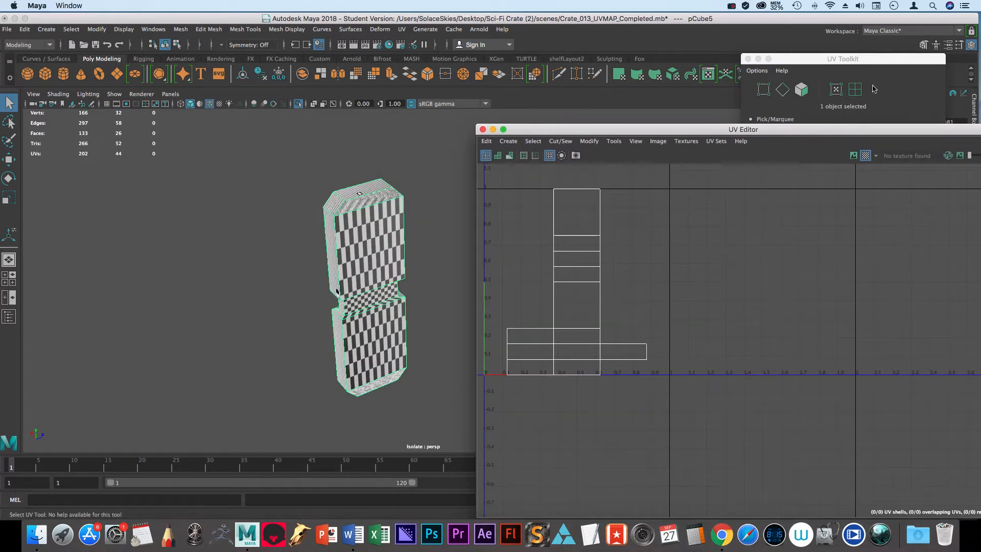
left_click(866, 155)
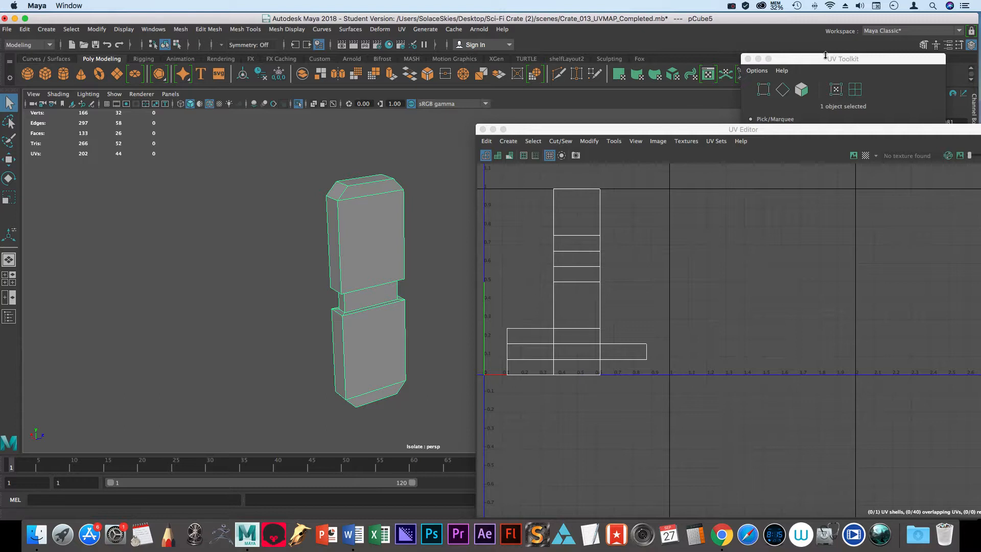
left_click(748, 59)
left_click_drag(586, 130, 727, 114)
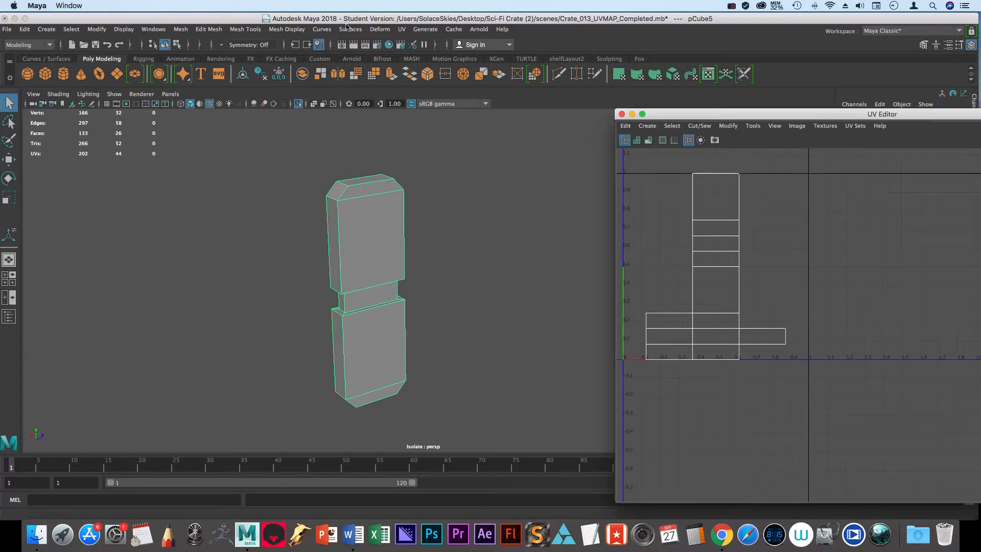
Apply an Automatic UV projection to the isolated block
left_click(402, 29)
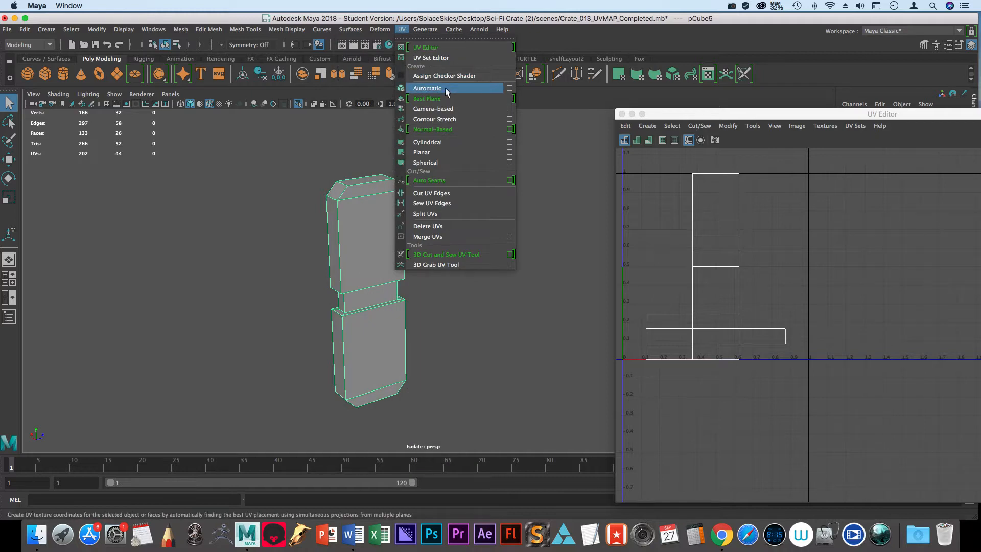
left_click(470, 88)
right_click_drag(948, 286, 898, 285, "alt")
middle_click_drag(898, 284, 931, 295, "alt")
left_click_drag(786, 114, 555, 192)
right_click_drag(556, 161, 554, 157, "alt")
middle_click_drag(554, 158, 428, 149, "alt")
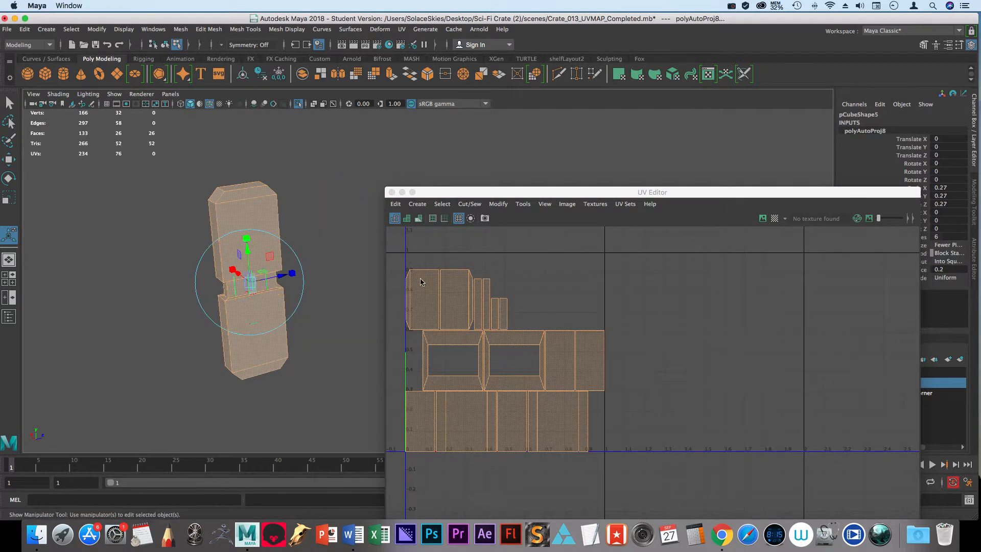
Show the checker pattern on the block and examine all its sides for texture stretching
left_click(775, 218)
left_click_drag(327, 261, 124, 321, "alt")
right_click_drag(127, 320, 197, 342, "alt")
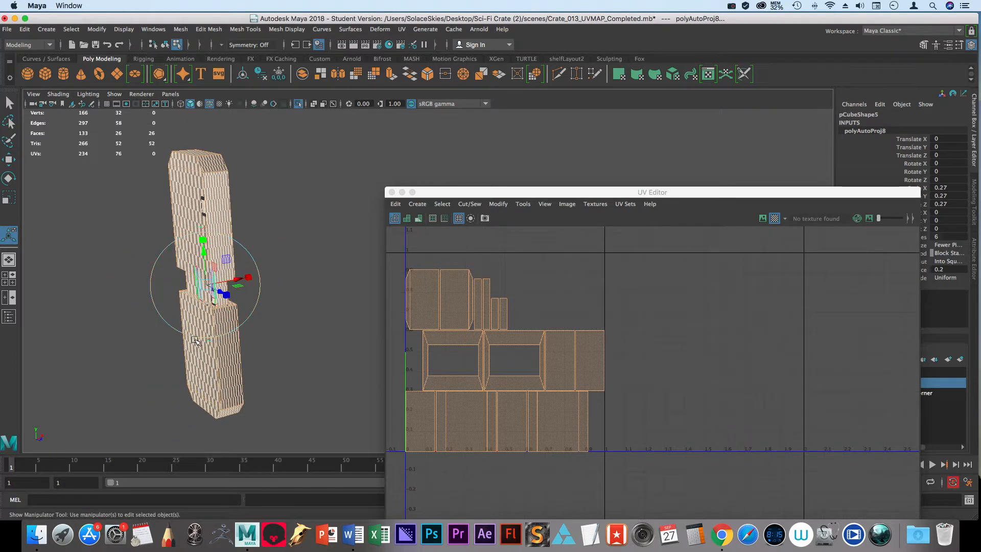
right_click_drag(332, 335, 278, 319, "alt")
left_click_drag(342, 330, 343, 317, "alt")
left_click_drag(528, 196, 360, 411)
left_click_drag(358, 307, 515, 313, "alt")
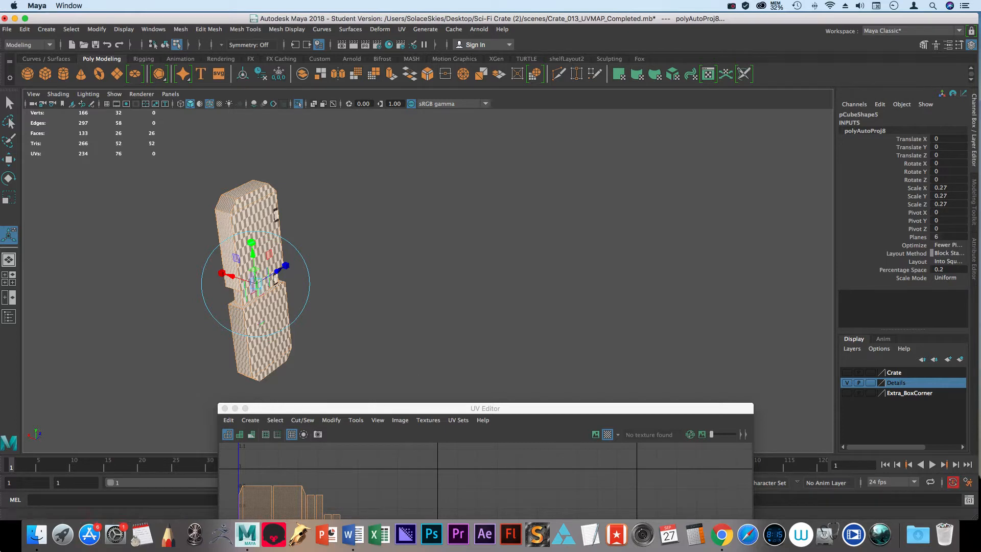
left_click_drag(145, 247, 230, 229, "alt")
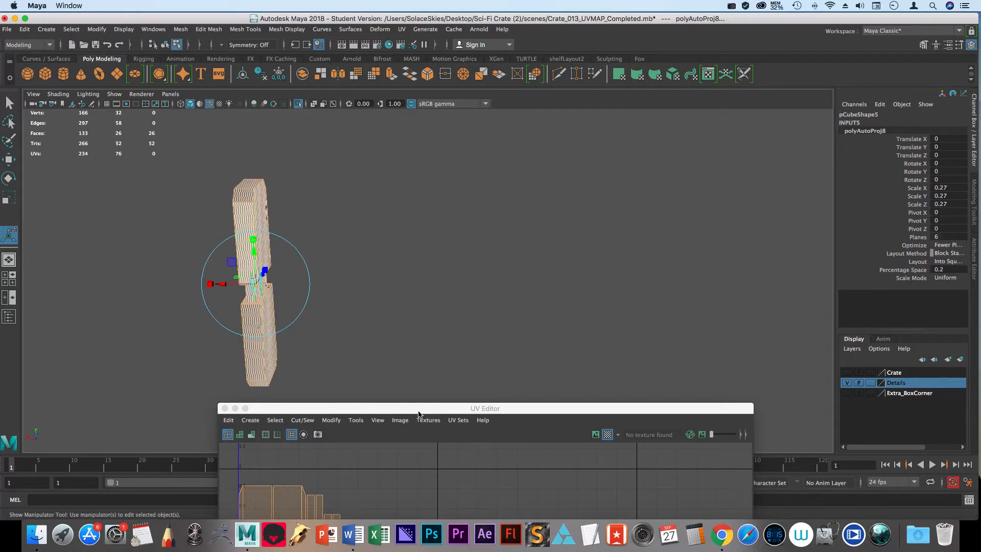
left_click_drag(420, 410, 517, 254)
right_click_drag(428, 204, 394, 201, "alt")
left_click_drag(394, 201, 329, 194, "alt")
right_click_drag(329, 194, 375, 197, "alt")
middle_click_drag(376, 198, 338, 202, "alt")
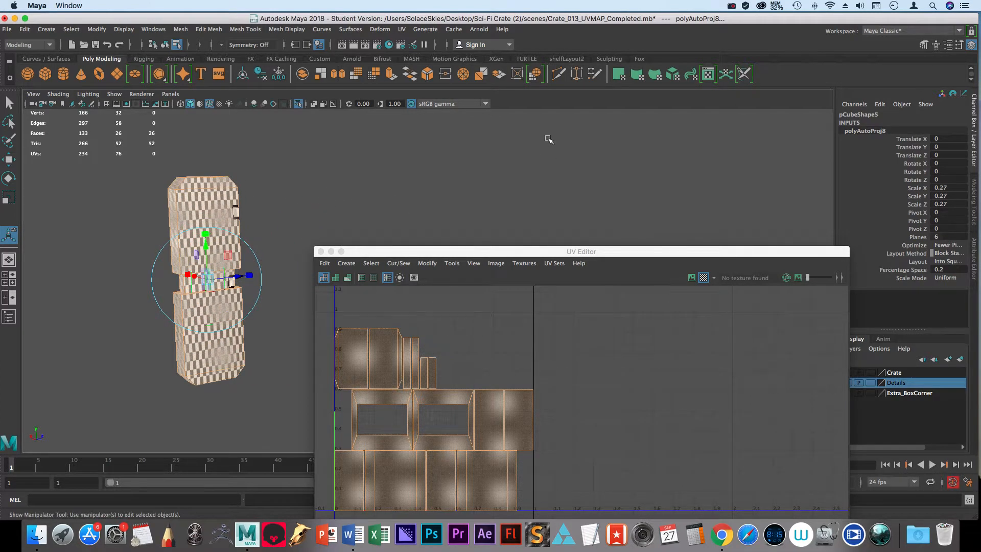
Return to object mode, delete the block's construction history and freeze its transformations
key("q")
key("F8")
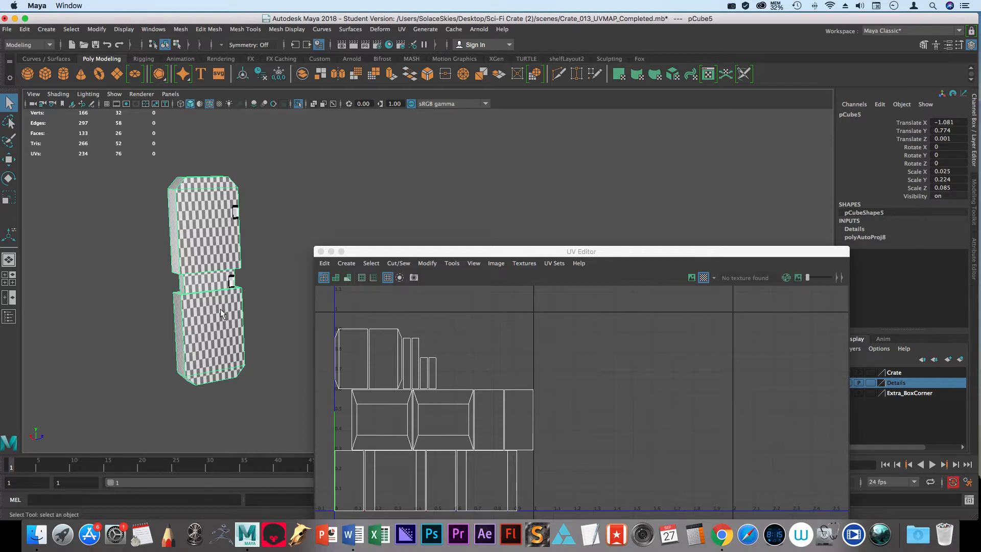
left_click(265, 72)
left_click(279, 75)
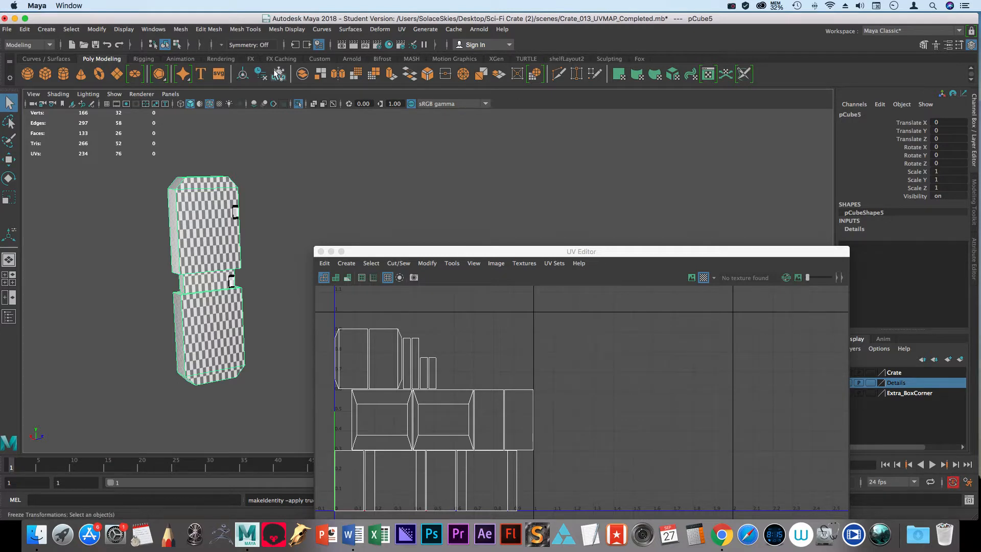
Reapply the Automatic UV projection to the block and turn off the checker display
left_click_drag(471, 246, 470, 175)
left_click(346, 194)
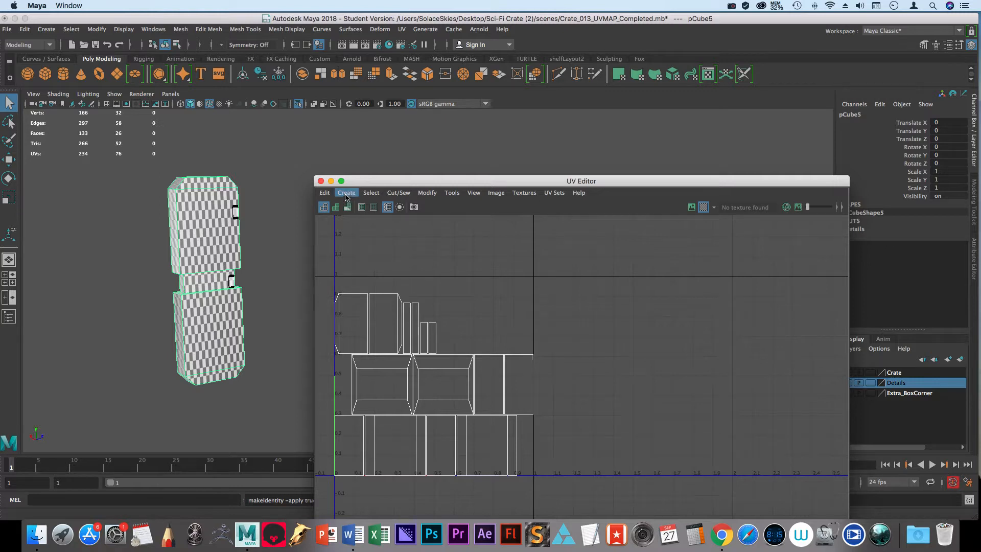
left_click(360, 233)
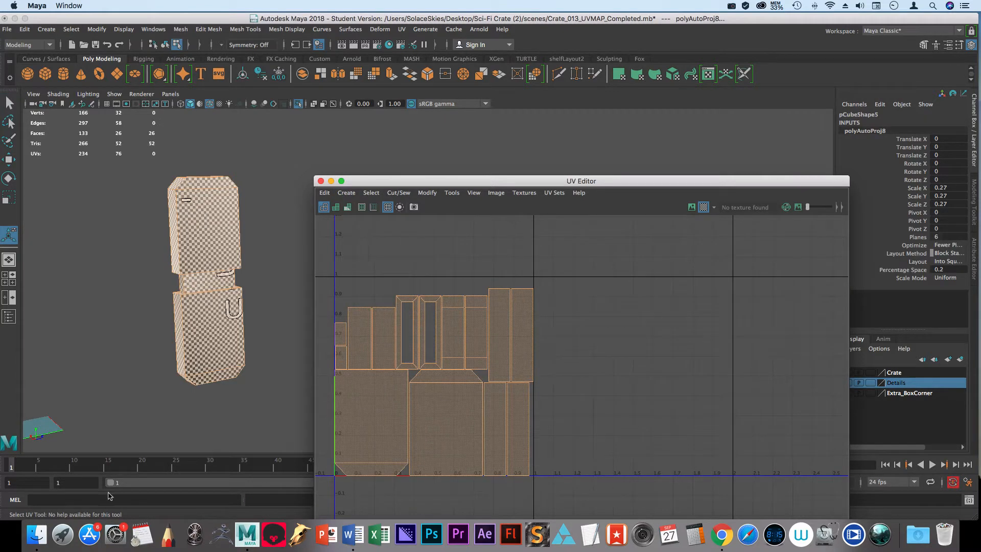
left_click_drag(164, 358, 167, 308, "alt")
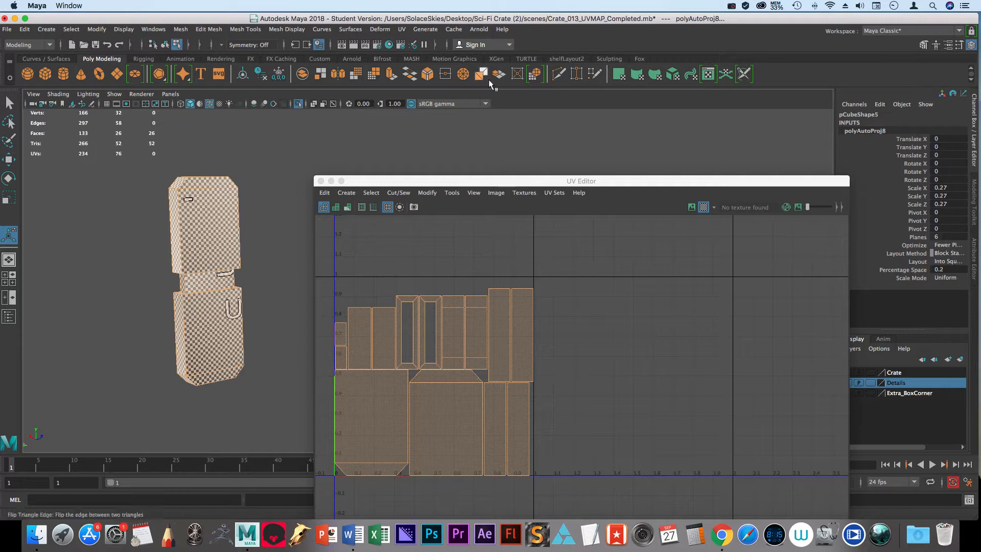
left_click_drag(456, 182, 455, 122)
left_click(285, 336)
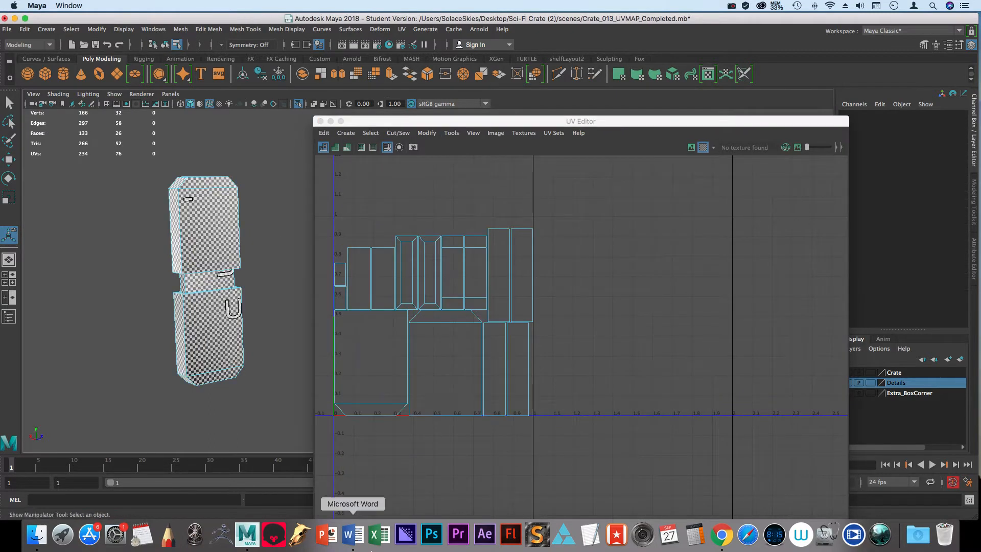
left_click(704, 147)
left_click(371, 409)
right_click_drag(364, 345, 332, 336)
left_click(373, 356)
key("w")
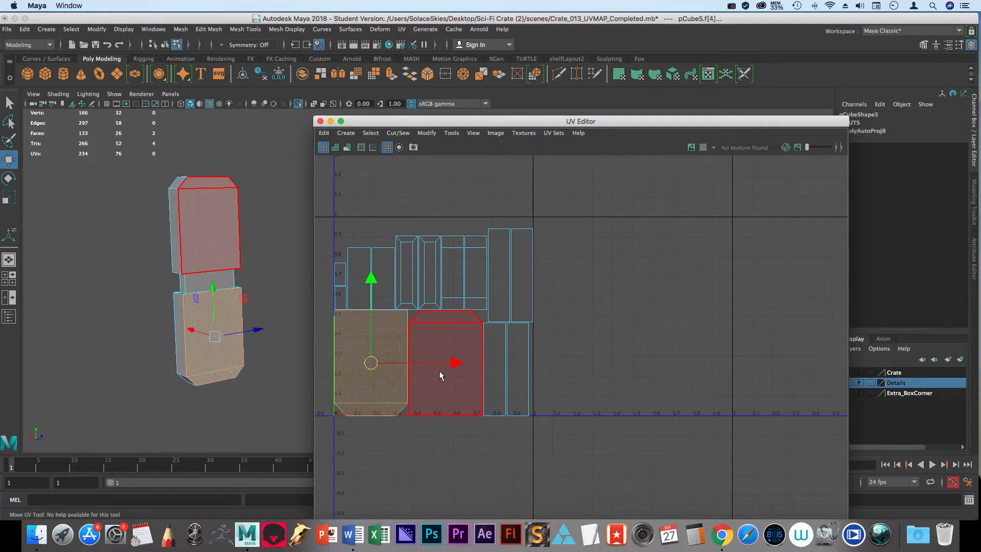
left_click_drag(455, 363, 902, 370)
left_click(464, 338)
left_click(635, 350)
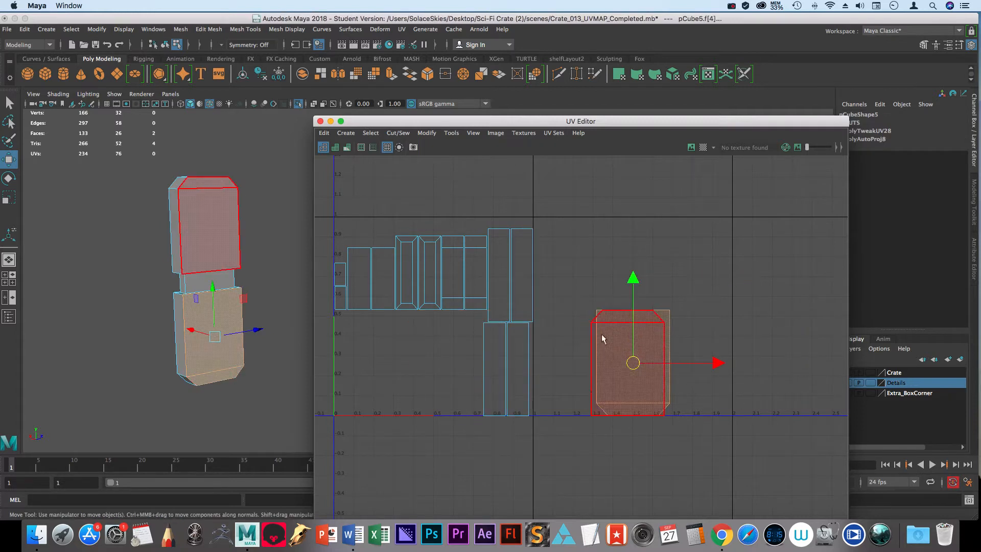
left_click_drag(564, 323, 594, 350)
left_click_drag(627, 277, 657, 164)
key("super+z")
key("super+z")
key("super+z")
key("super+z")
key("super+z")
key("super+z")
key("super+z")
left_click(582, 345)
Using UV shell selection, move the upper front face's shell out of the 0–1 tile and raise it in the empty space beside it
right_click_drag(460, 289, 439, 276)
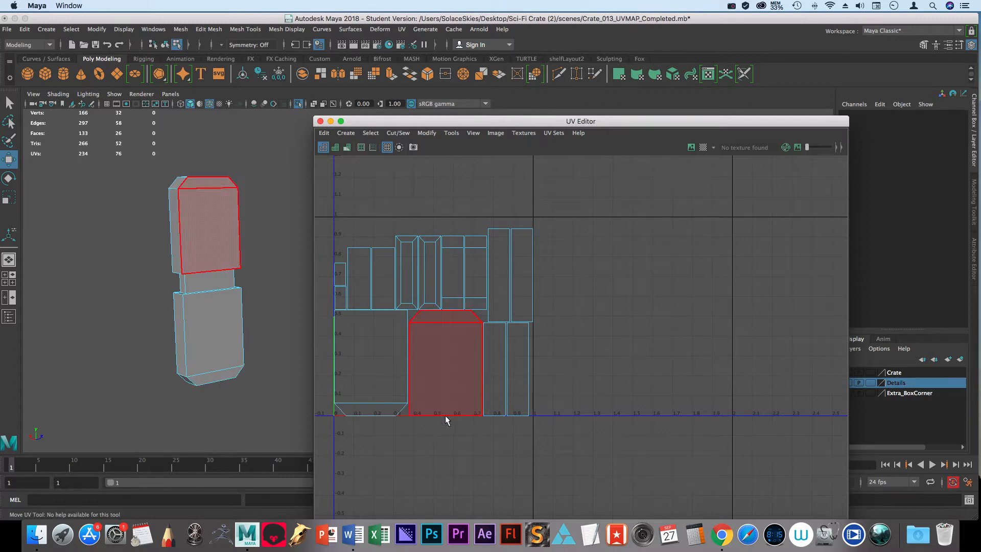
left_click(444, 409)
left_click_drag(526, 361, 712, 362)
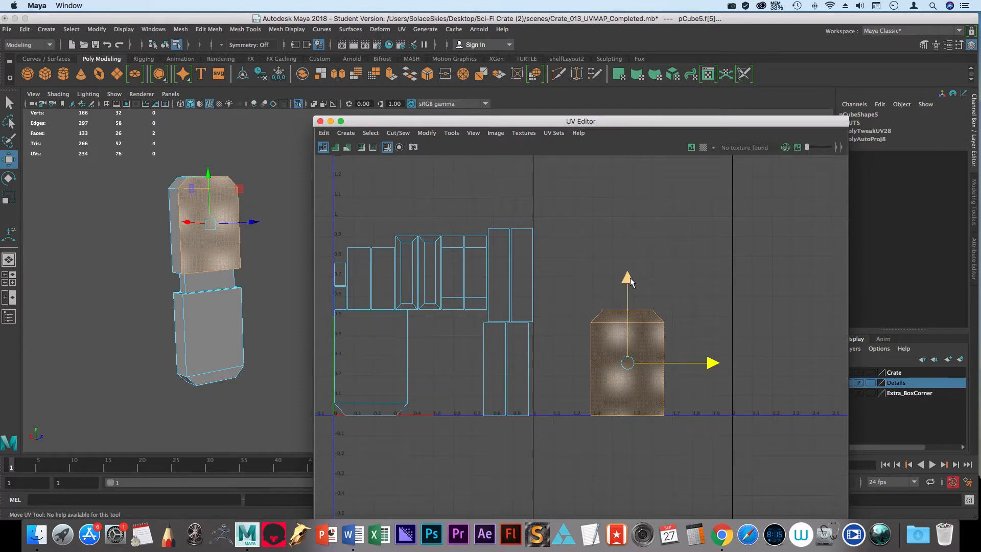
left_click_drag(629, 280, 657, 162)
left_click(548, 384)
Move the lower front face's shell beneath the upper front shell, and raise the upper shell to widen the gap between them
left_click(394, 358)
left_click_drag(457, 358, 718, 412)
left_click(629, 305)
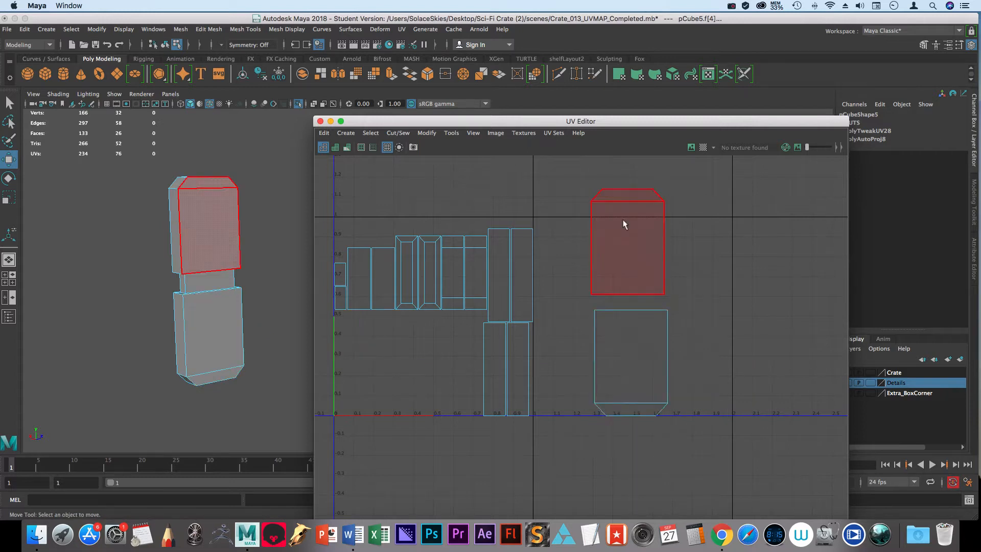
left_click(628, 240)
left_click_drag(629, 190, 628, 159)
Identify the shell of the recessed front strip and move it into the gap between the two front shells
left_click(526, 286)
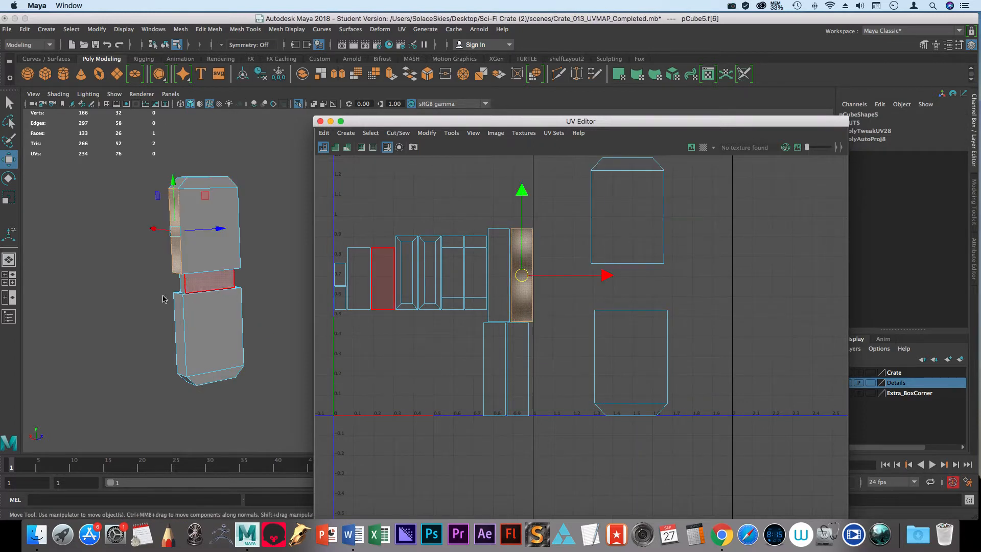
left_click(207, 279)
left_click_drag(459, 271, 708, 343)
left_click(712, 319)
right_click_drag(652, 289, 654, 265)
left_click(641, 281)
left_click_drag(190, 268, 182, 247, "alt")
left_click(680, 279)
right_click_drag(638, 281, 613, 285)
left_click(623, 291)
Rotate the recessed strip's shell 90° so that it lies horizontally between the front shells
key("e")
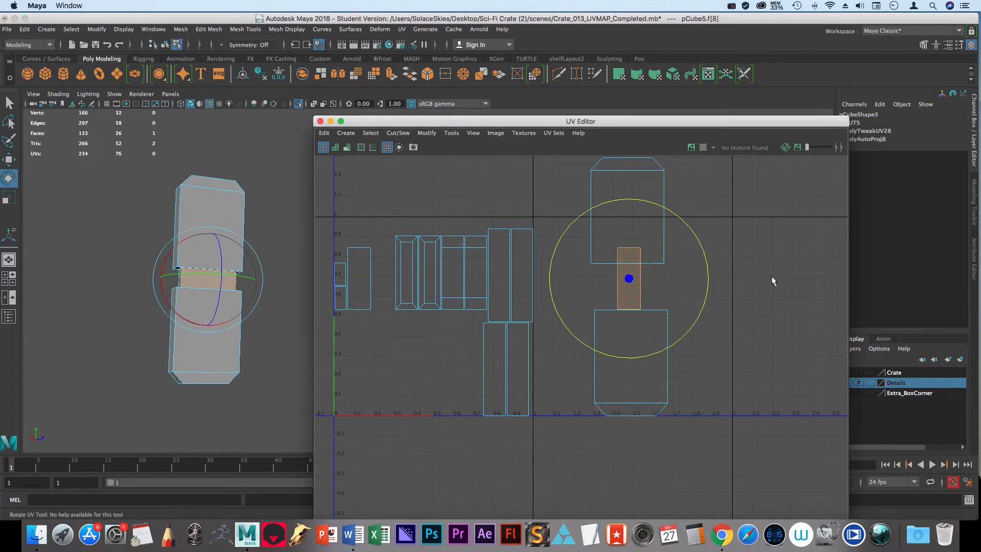
left_click_drag(678, 218, 556, 228)
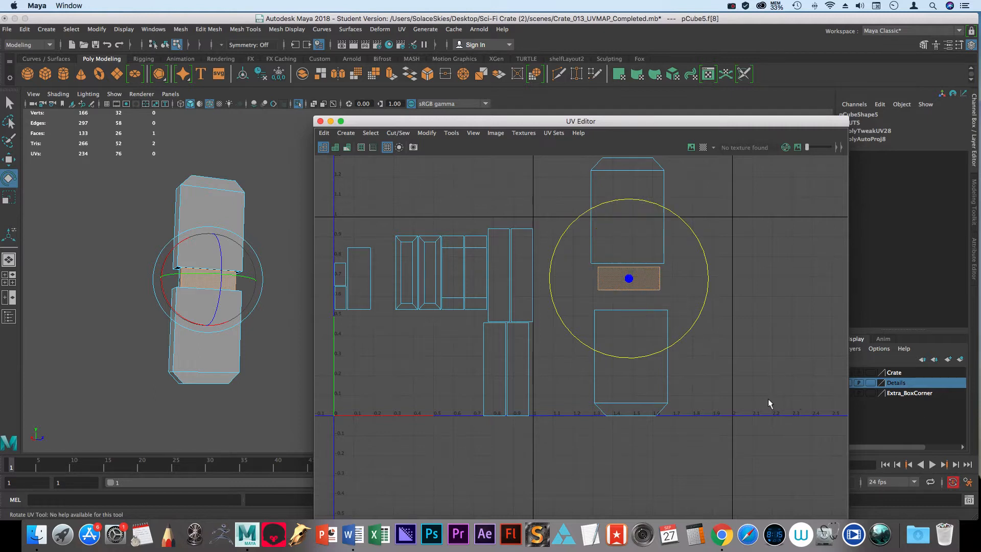
left_click(798, 403)
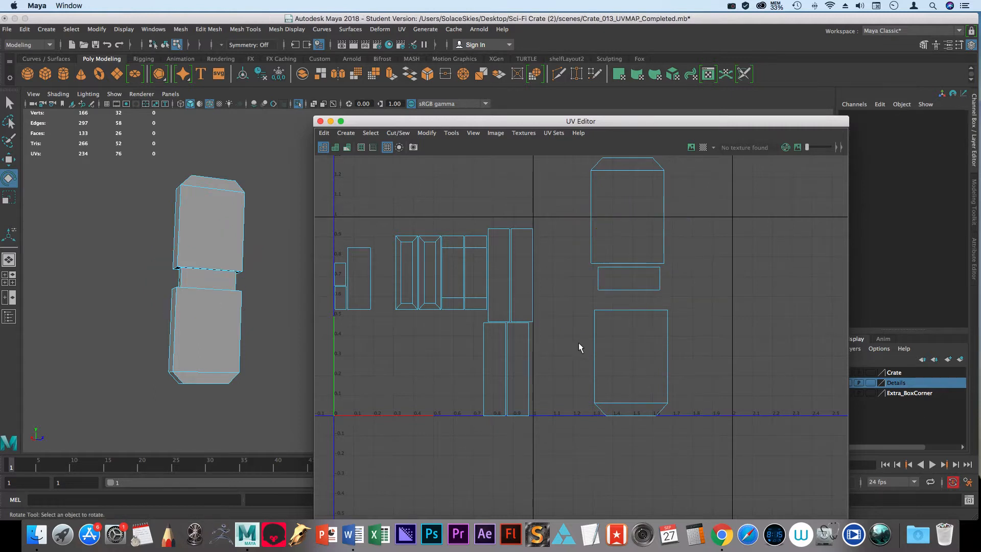
Review the Rotate UV tool's Step Snap options and close the tool settings
double_click(13, 178)
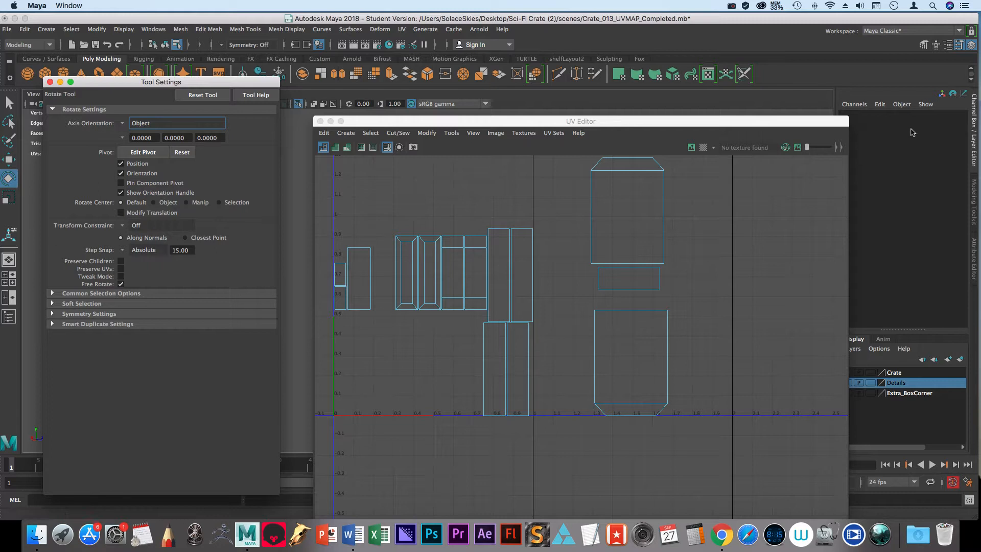
left_click(598, 124)
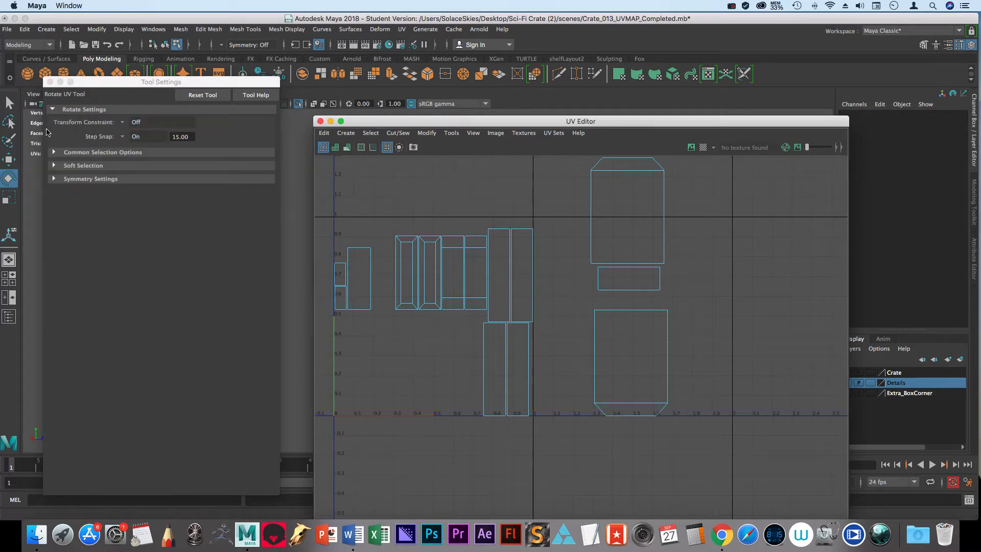
left_click(125, 84)
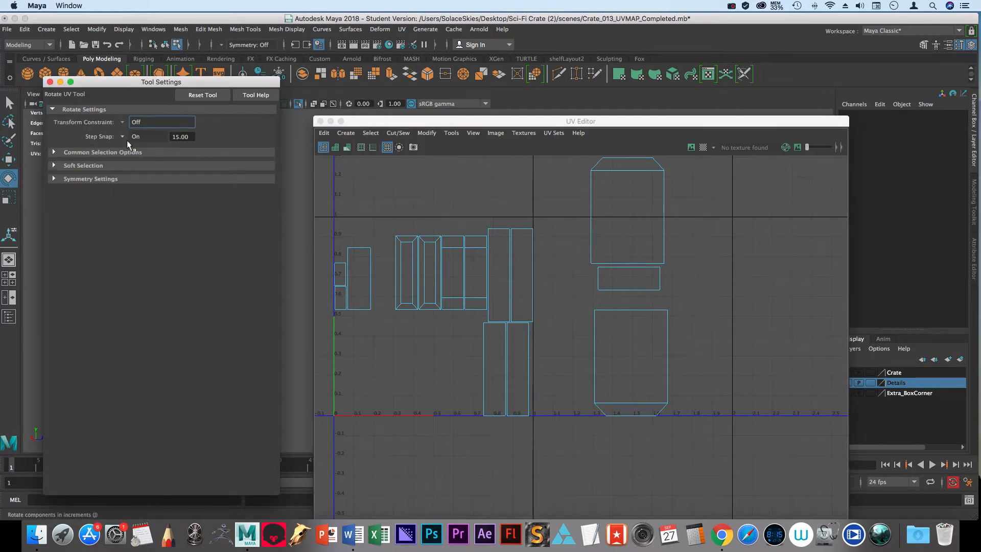
left_click(50, 82)
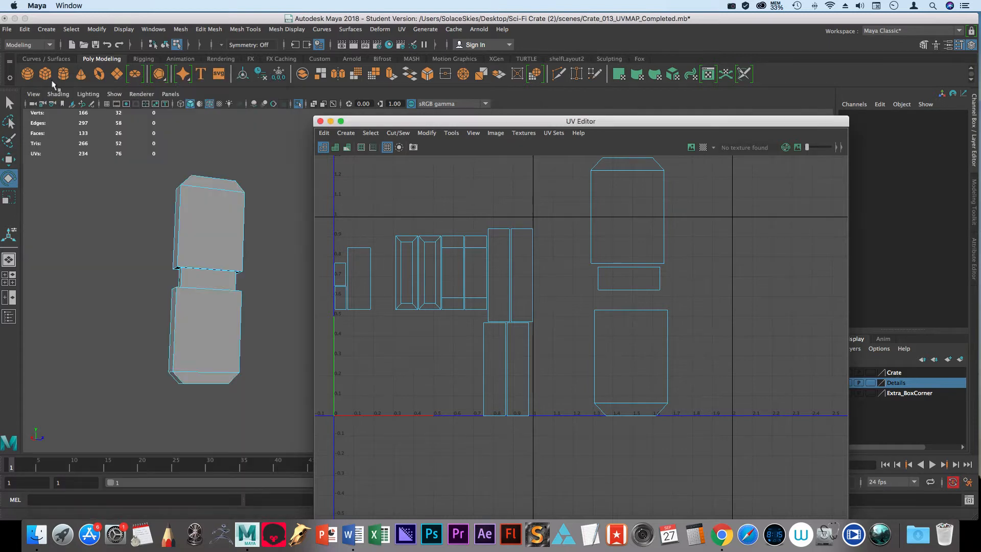
Move the lower front shell up toward the recessed strip and align it horizontally with the upper front shell
left_click(639, 313)
key("w")
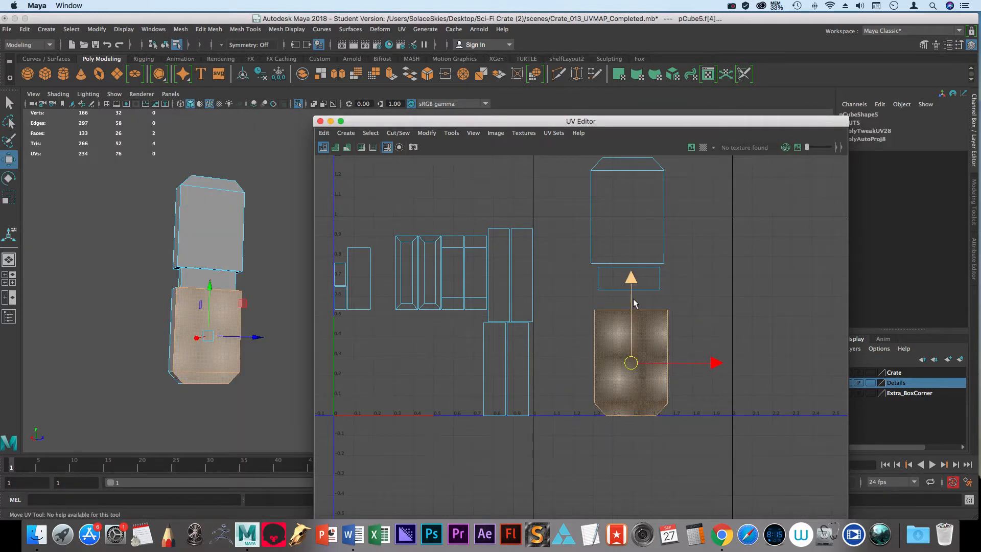
left_click_drag(632, 305, 633, 292)
left_click_drag(714, 348, 709, 348)
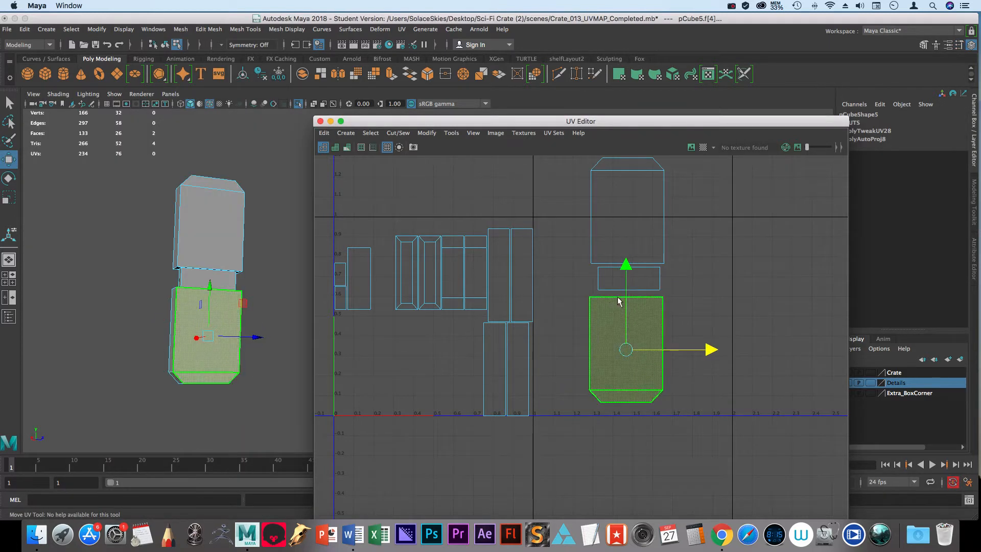
Move the lower front shell slightly down to widen the gap and turn on shaded display for the UV shells
left_click_drag(628, 301, 629, 309)
right_click_drag(603, 337, 575, 335)
left_click(590, 350)
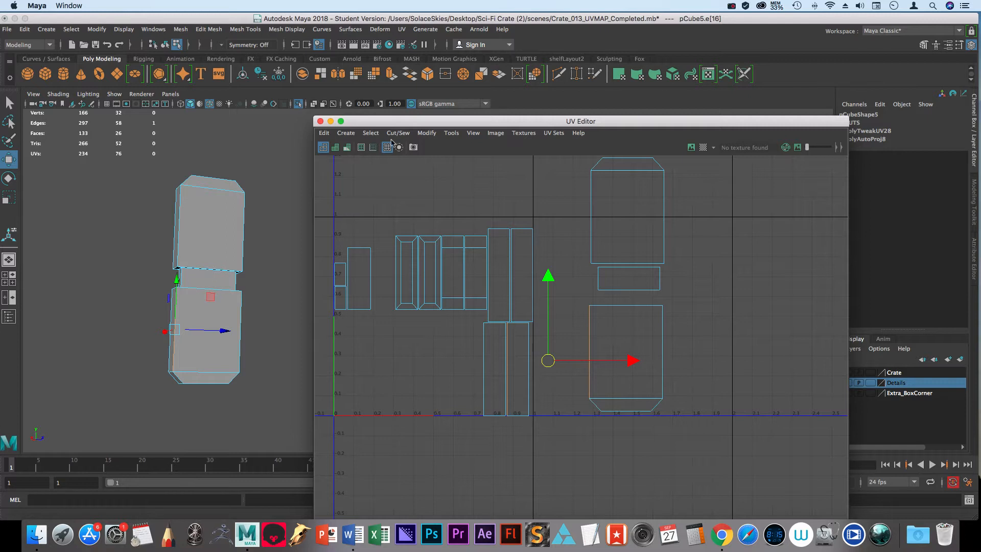
left_click(336, 148)
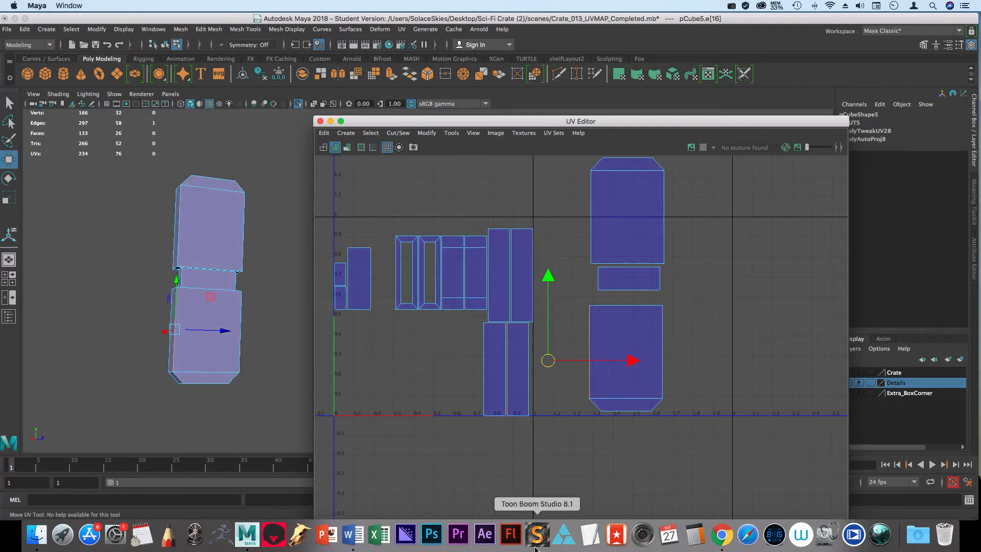
Rotate the shell of the lower block's side strip about 180° so its shared edge matches the lower front shell
right_click(526, 357)
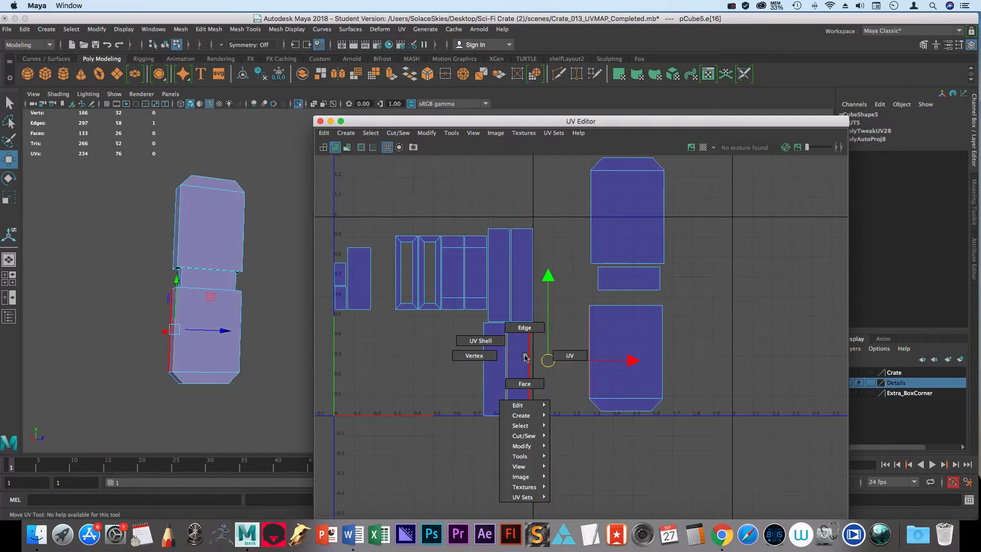
left_click(489, 341)
left_click(517, 363)
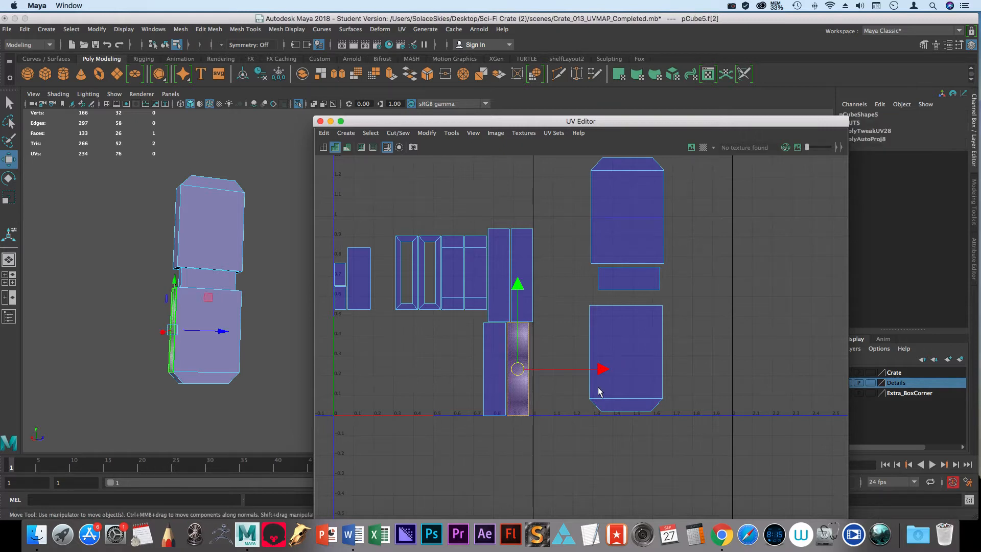
key("e")
left_click_drag(560, 303, 439, 492)
left_click(538, 397)
Move and sew both side strips' shells onto the lower front shell along their shared edges
right_click(515, 368)
left_click(515, 341)
left_click(530, 353)
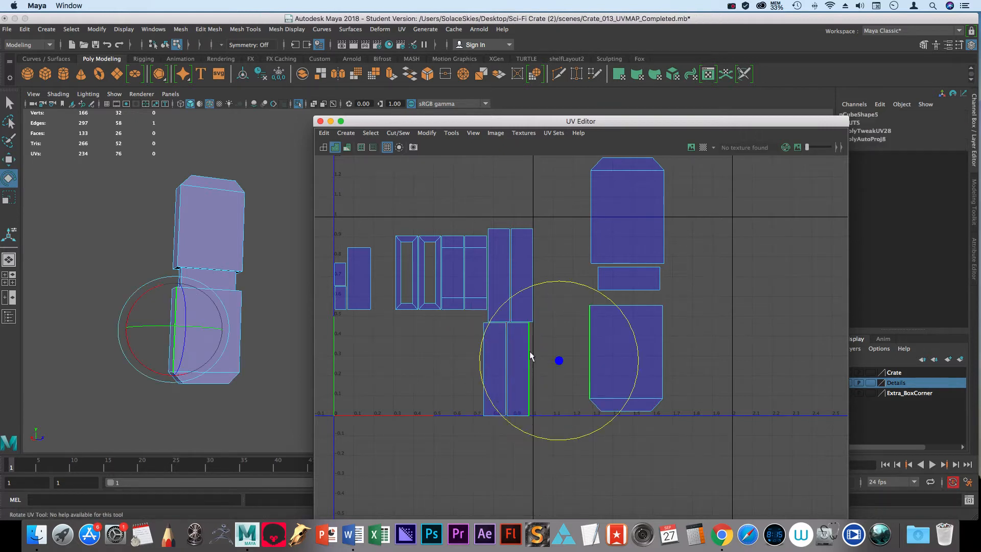
right_click(530, 353, "shift")
left_click(532, 333)
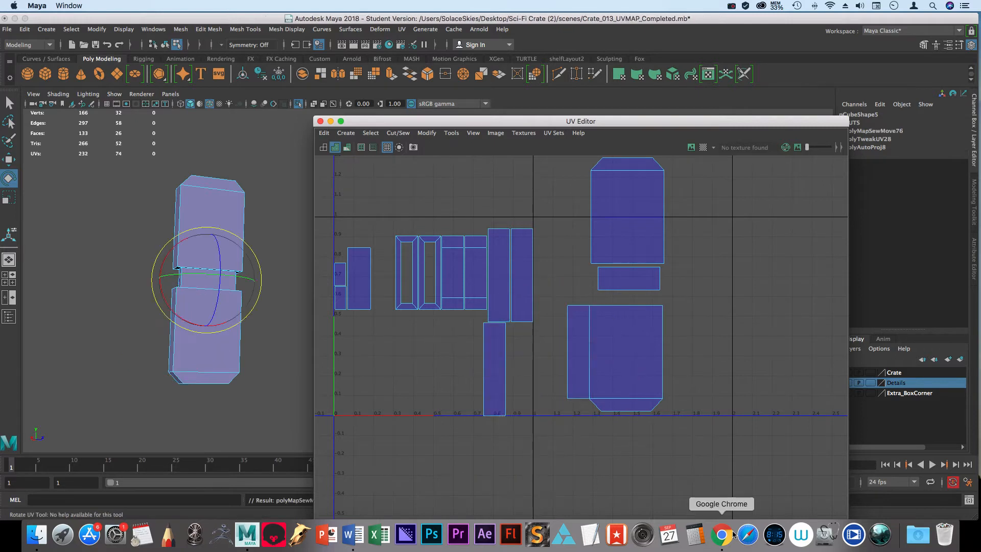
left_click(485, 370)
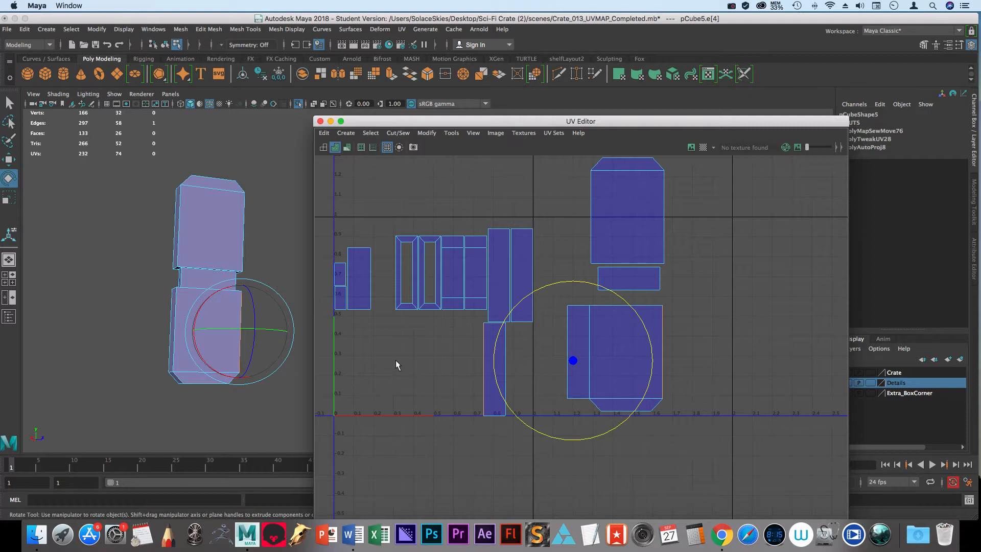
key("g")
left_click(538, 262)
Rotate the shell of the upper block's side strip about 180° to match the upper front shell
middle_click_drag(743, 373, 768, 433, "alt")
left_click(768, 433)
left_click(538, 321)
left_click(790, 358)
right_click_drag(557, 338, 511, 360)
left_click(558, 356)
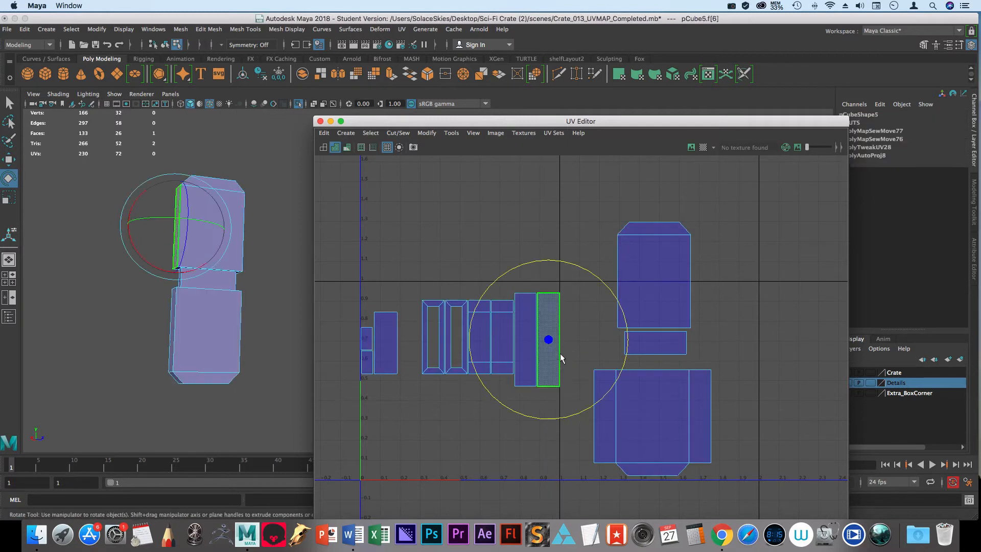
left_click_drag(612, 290, 464, 456)
left_click(464, 457)
Move and sew both side strips' shells onto the upper front shell along their shared edges
right_click(548, 347)
right_click_drag(548, 347, 530, 314)
left_click(554, 330)
left_click(522, 333)
left_click(523, 226)
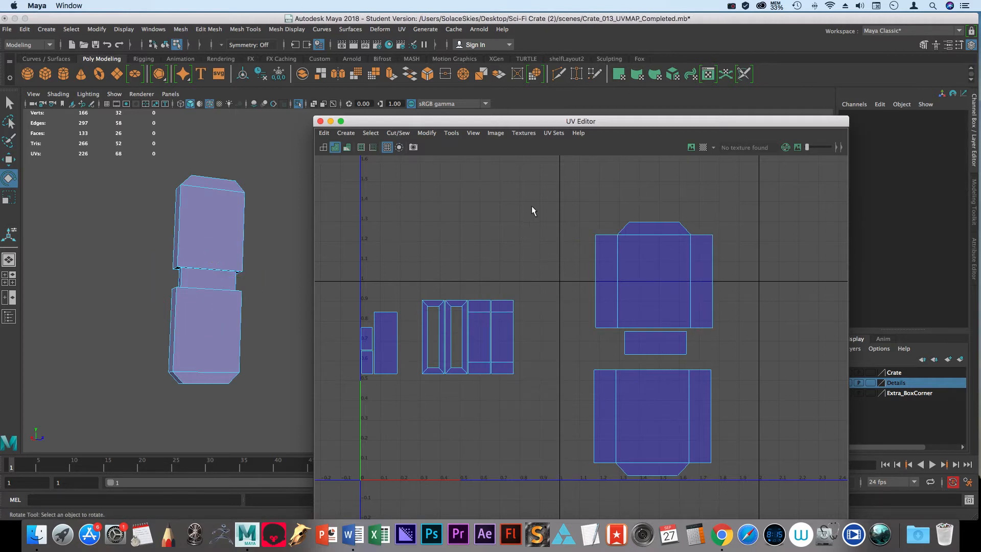
Move and sew the two end cap shells onto the outer chamfer edges of the upper and lower front shells
left_click(643, 224)
right_click(645, 223)
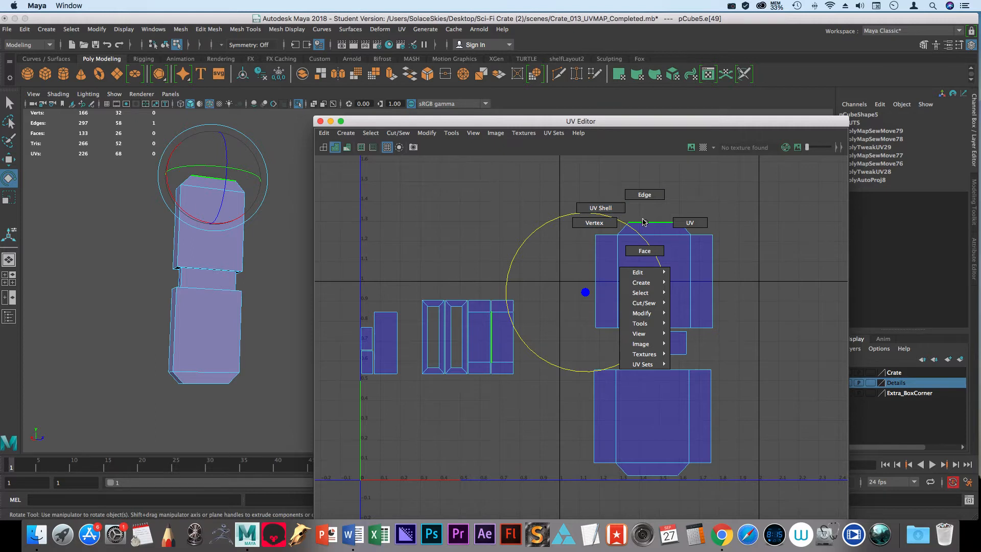
right_click_drag(646, 222, 647, 198, "shift")
left_click(654, 476)
key("g")
left_click(504, 425)
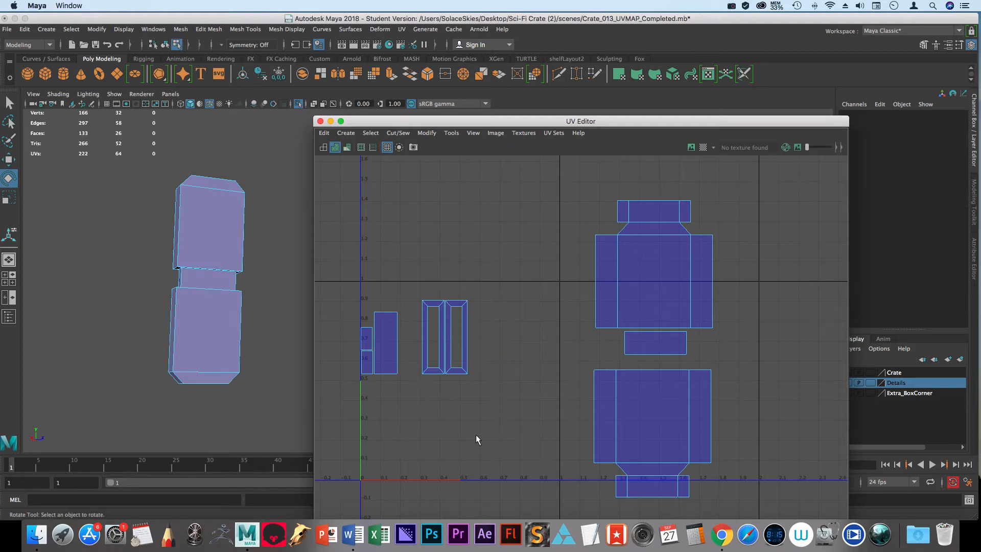
Move and sew the recessed front strip and the two small recess side shells together along their shared edges
left_click(361, 339)
key("g")
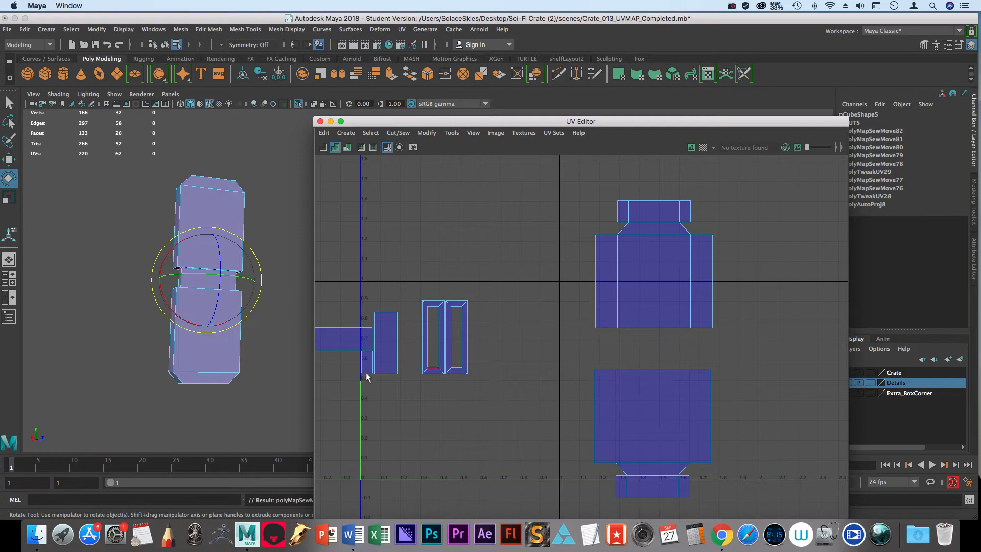
left_click(359, 361)
middle_click_drag(424, 395, 564, 385, "alt")
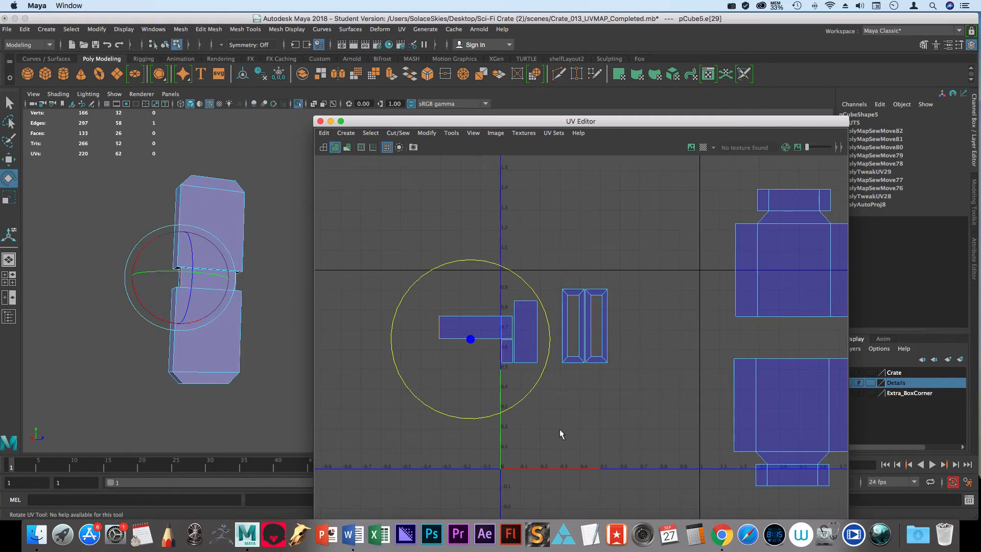
left_click(562, 384)
left_click(502, 359)
key("g")
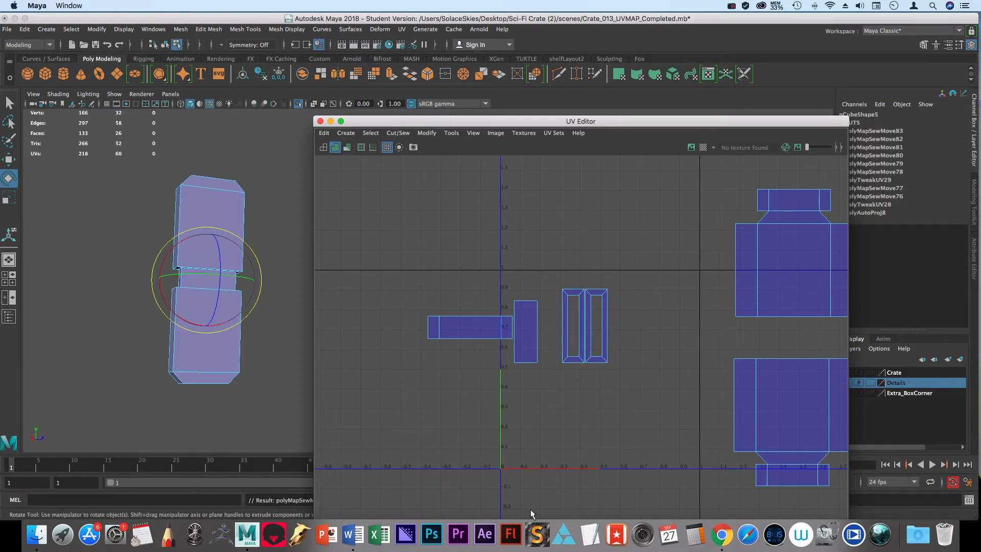
Move the joined recessed strip shell back into the gap between the upper and lower front shells
right_click_drag(447, 329, 424, 316)
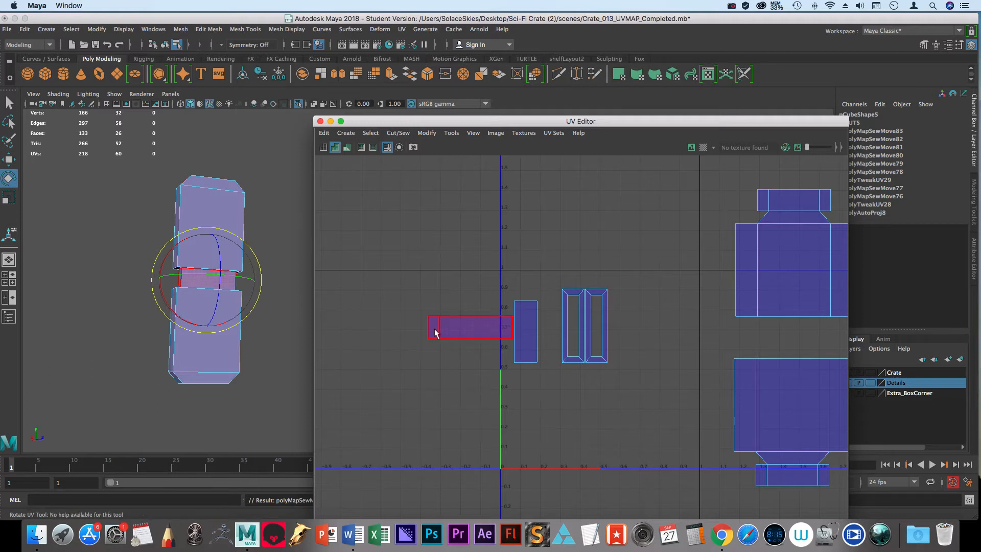
left_click(436, 332)
key("w")
left_click_drag(551, 327, 842, 332)
left_click(845, 335)
middle_click_drag(696, 293, 587, 271, "alt")
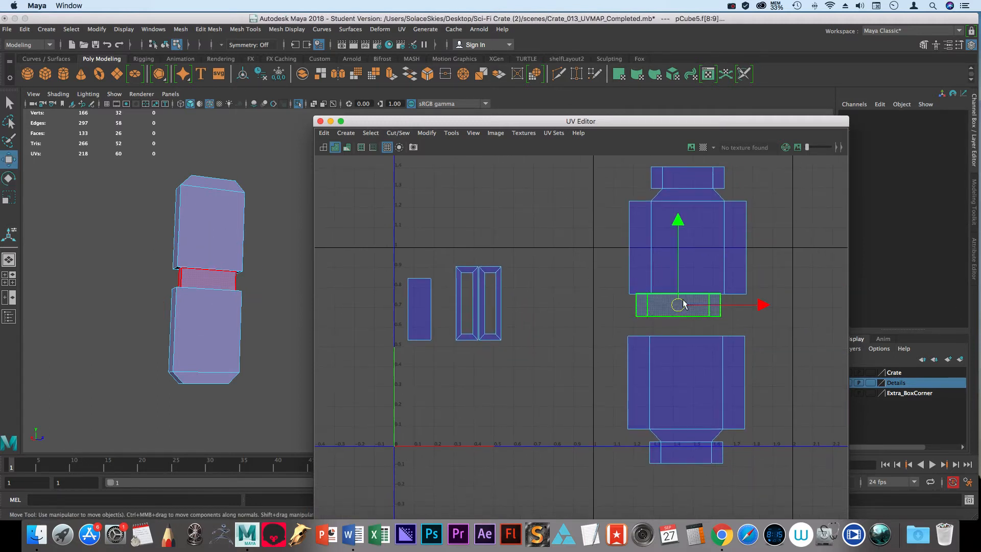
left_click(678, 305)
left_click_drag(679, 254, 684, 264)
left_click_drag(768, 316, 777, 316)
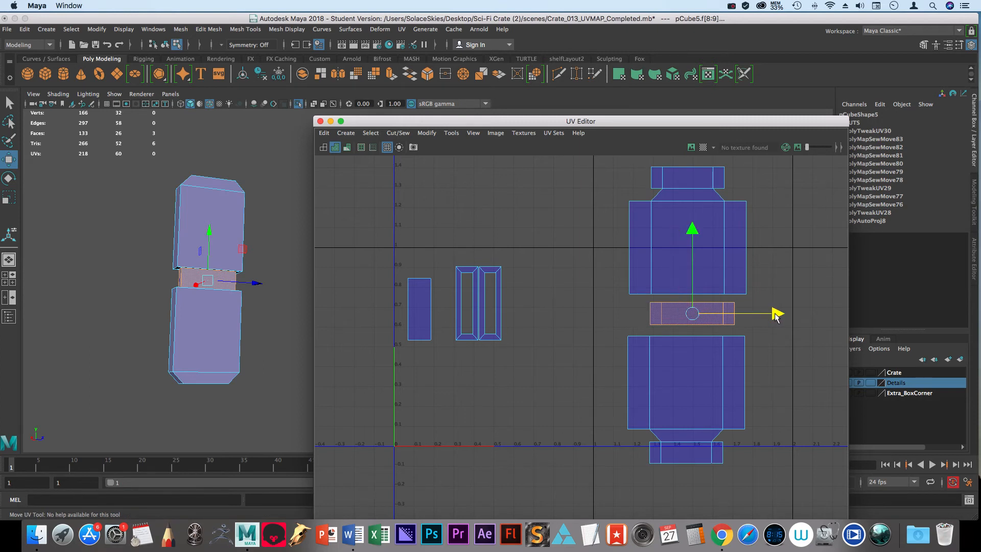
Move the two frame-shaped notch ledge shells next to the front shells, level with the gap between them
left_click(542, 427)
left_click_drag(301, 407, 280, 333, "alt")
scroll(276, 368, "up", 5)
right_click_drag(270, 407, 268, 420, "alt")
middle_click_drag(155, 332, 278, 358, "alt")
left_click_drag(458, 250, 520, 395)
left_click_drag(564, 303, 695, 320)
left_click_drag(603, 304, 603, 314)
Move the lower front shell slightly right toward alignment with the recessed strip shell
left_click(729, 407)
left_click_drag(771, 401, 782, 404)
left_click(793, 439)
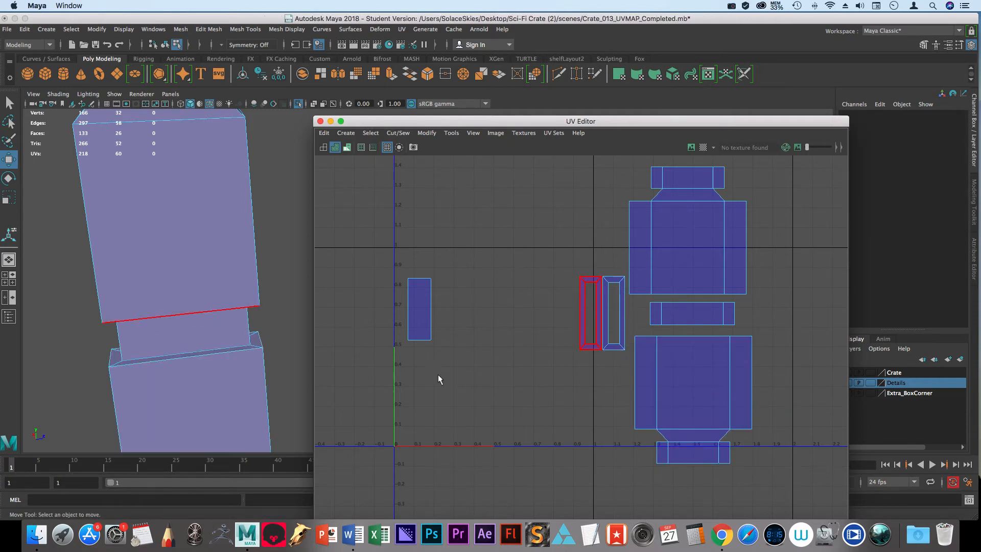
Identify the remaining shell as the recess's back face and rotate it 90° so that it lies horizontally
left_click(412, 314)
left_click_drag(206, 377, 415, 371, "alt")
right_click_drag(415, 371, 505, 416, "alt")
middle_click_drag(528, 413, 459, 436, "alt")
left_click(228, 337)
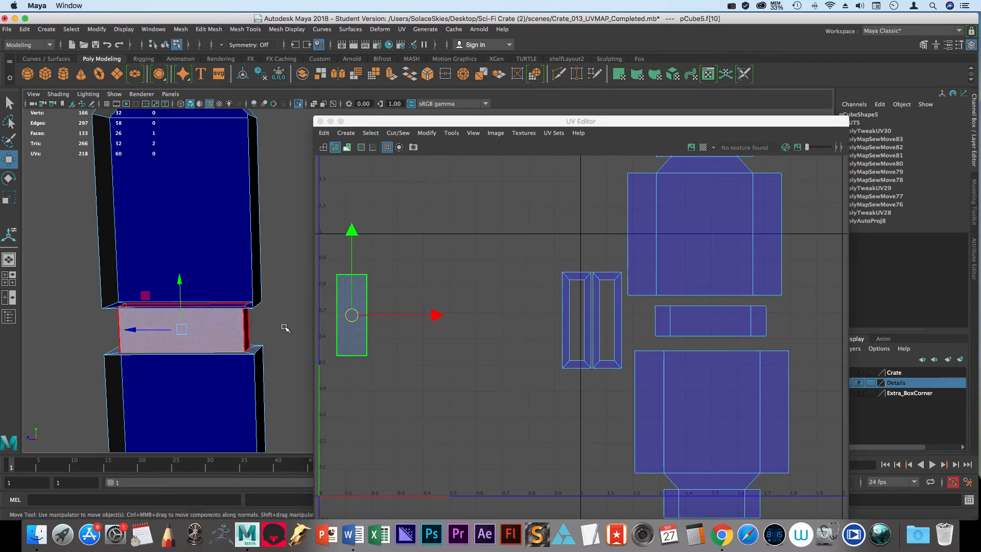
key("e")
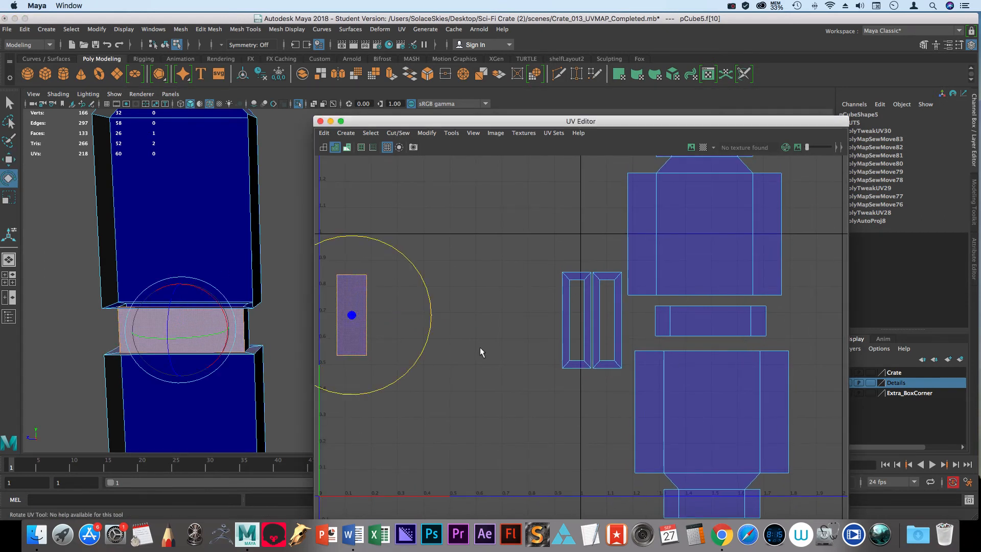
left_click_drag(426, 289, 385, 395)
left_click(384, 394)
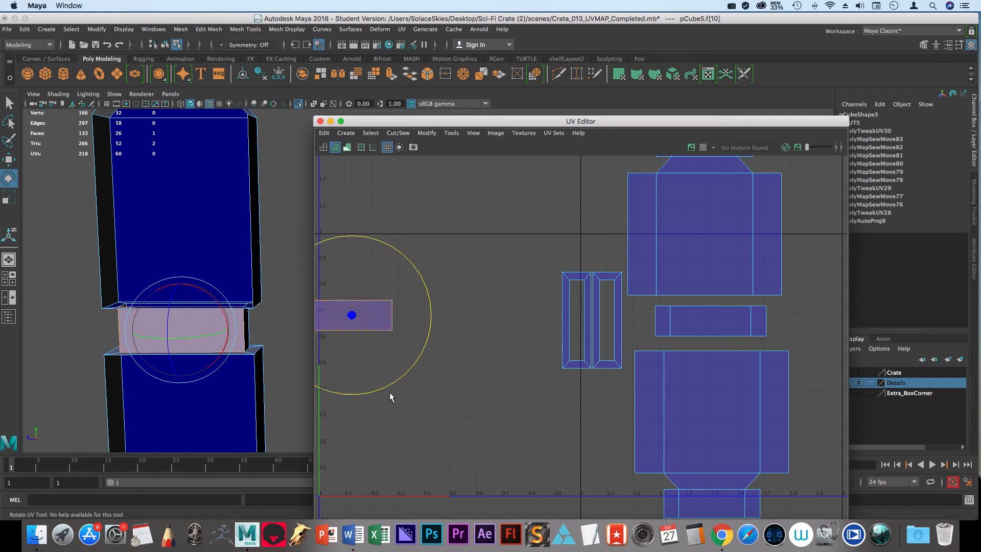
left_click(398, 321)
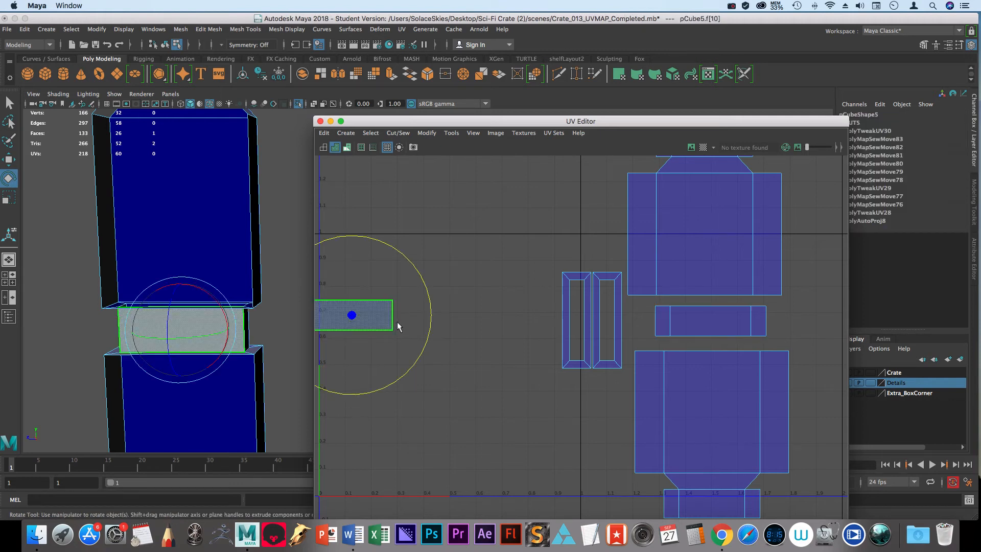
left_click(512, 390)
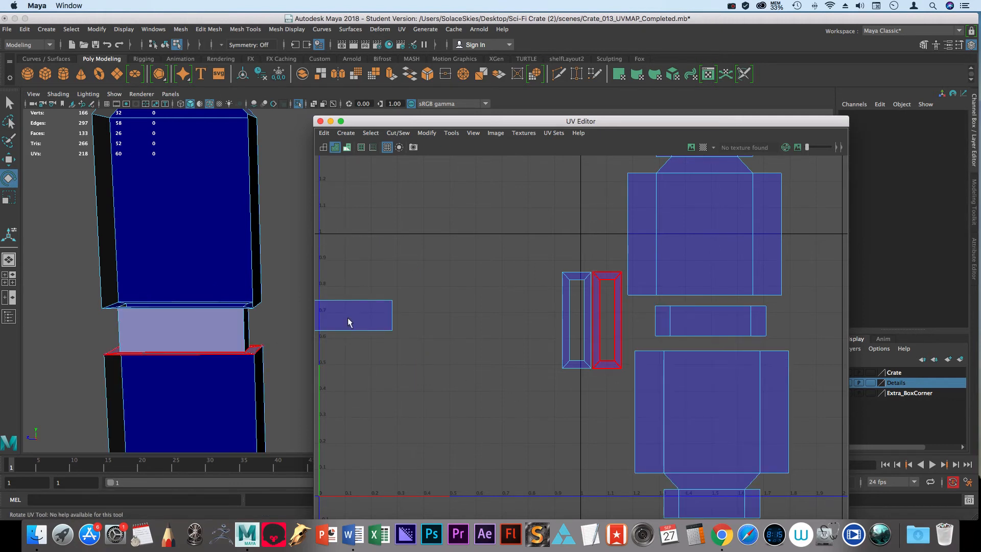
Move the recess's back face shell onto the recessed front strip so that it overlaps the strip's middle section exactly
key("w")
left_click(372, 324)
left_click_drag(351, 313, 709, 323)
right_click_drag(564, 295, 585, 389, "alt")
middle_click_drag(585, 390, 335, 392, "alt")
right_click_drag(512, 404, 529, 491, "alt")
middle_click_drag(490, 367, 486, 399, "alt")
right_click_drag(486, 399, 605, 402, "alt")
middle_click_drag(603, 397, 537, 449, "alt")
left_click(639, 343)
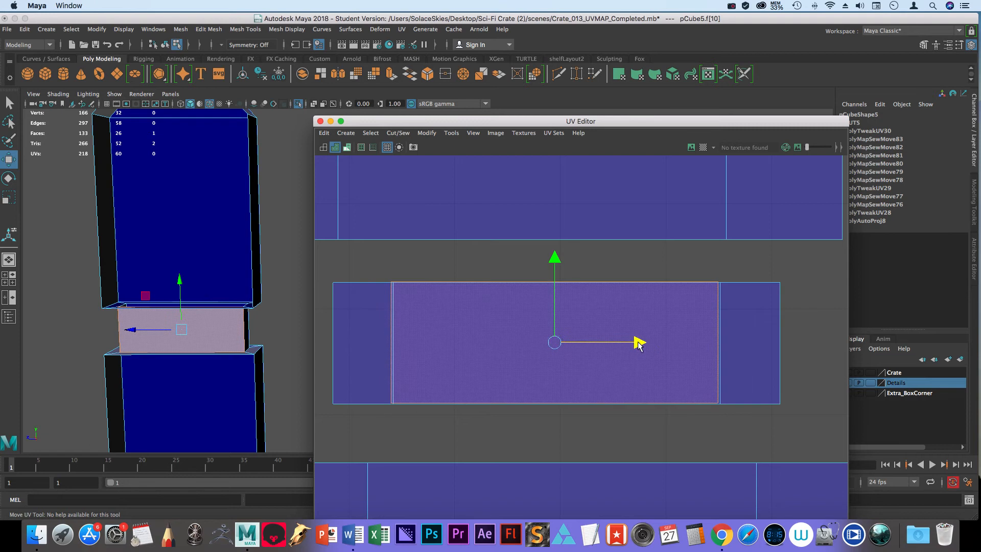
left_click(561, 260)
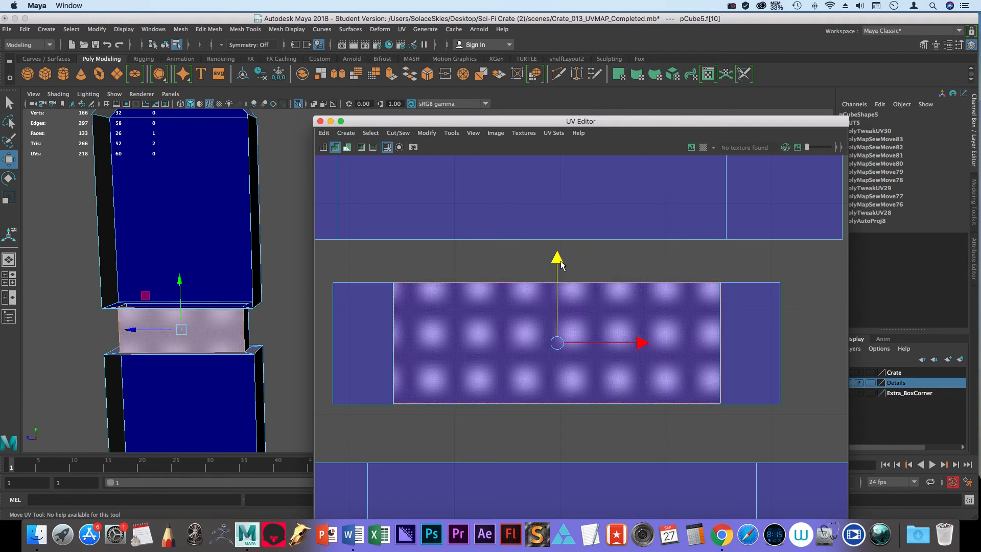
left_click(583, 422)
Move the upper front shell down close to the recessed strip shells
right_click_drag(771, 419, 332, 298, "alt")
middle_click_drag(715, 410, 511, 245, "alt")
right_click_drag(552, 276, 392, 286, "alt")
middle_click_drag(534, 279, 516, 346, "alt")
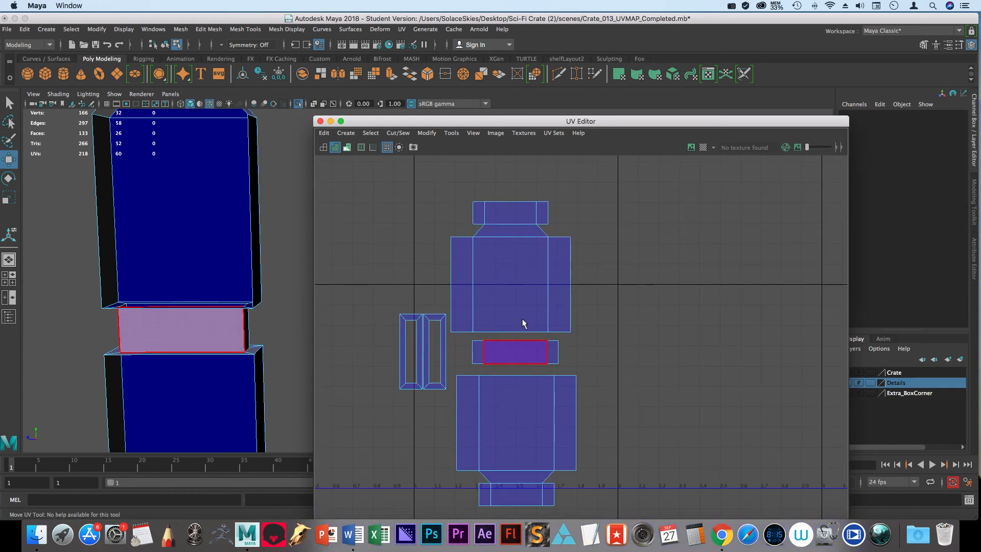
left_click(534, 253)
right_click_drag(390, 223, 523, 337, "alt")
middle_click_drag(523, 337, 477, 298, "alt")
left_click_drag(526, 168, 527, 177)
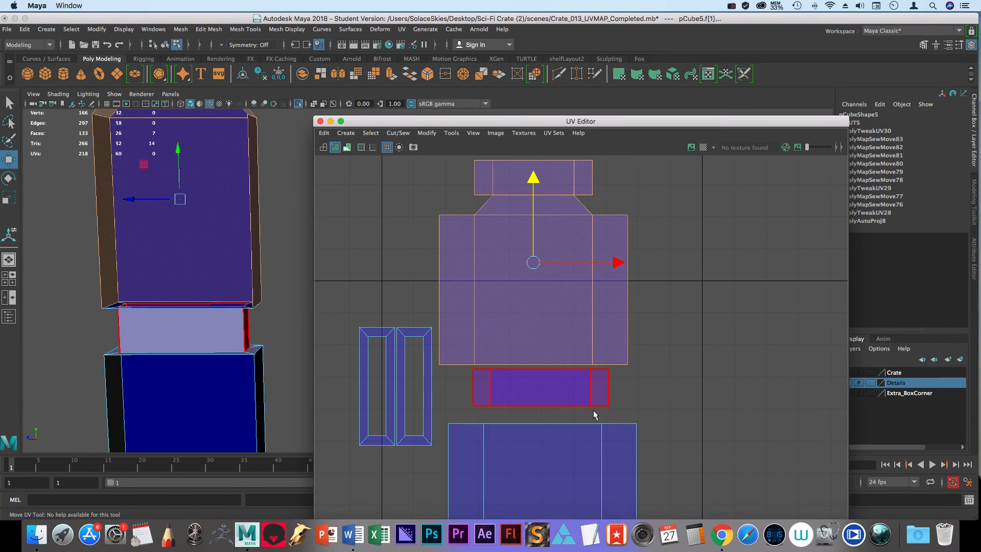
Move the recessed strip shells together slightly up and left to centre them beneath the upper front shell
left_click(519, 382)
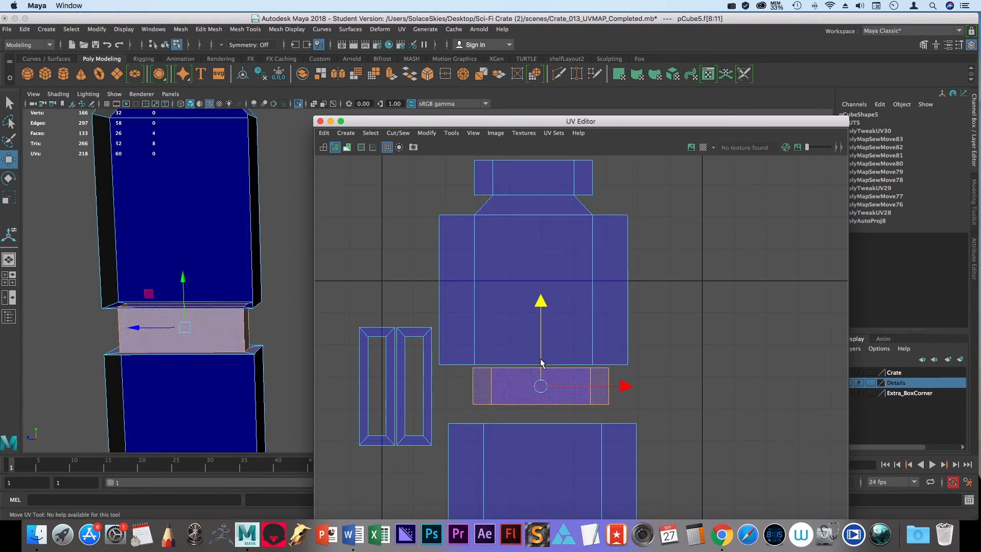
left_click_drag(618, 390, 614, 391)
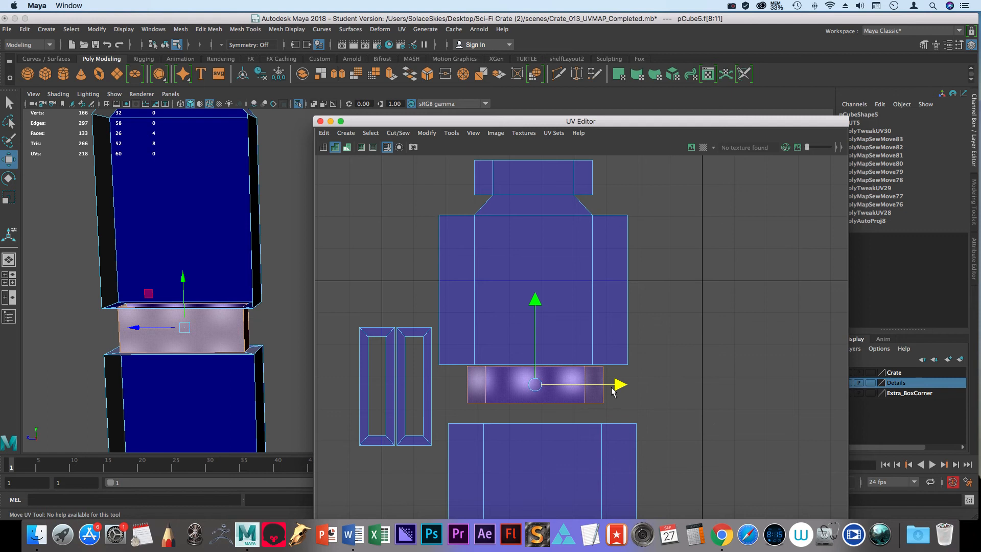
left_click(712, 427)
Move the lower front shell up close to the recessed strip shells and shift it slightly left into line
left_click(565, 483)
left_click_drag(542, 441, 542, 424)
left_click_drag(627, 507, 622, 508)
left_click(546, 383)
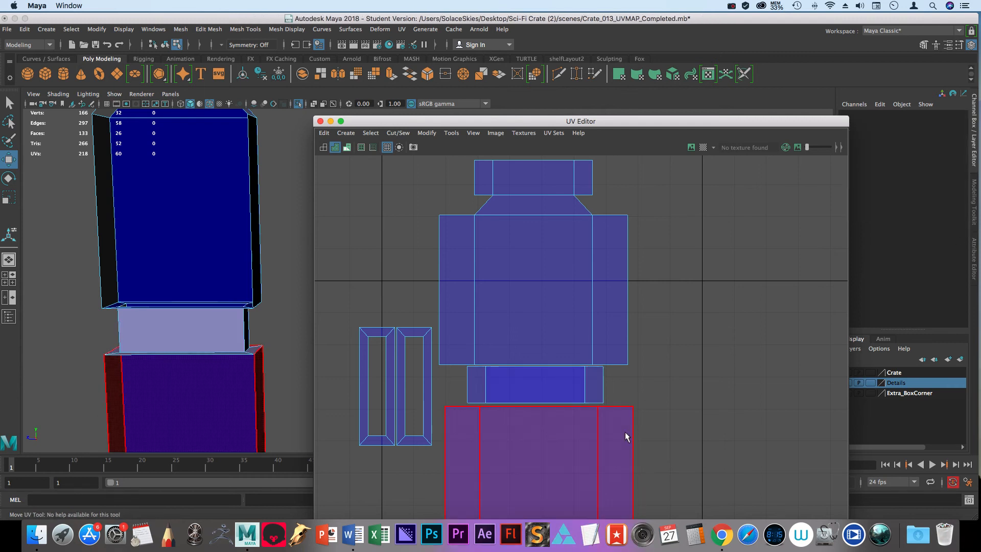
left_click_drag(623, 393, 574, 392)
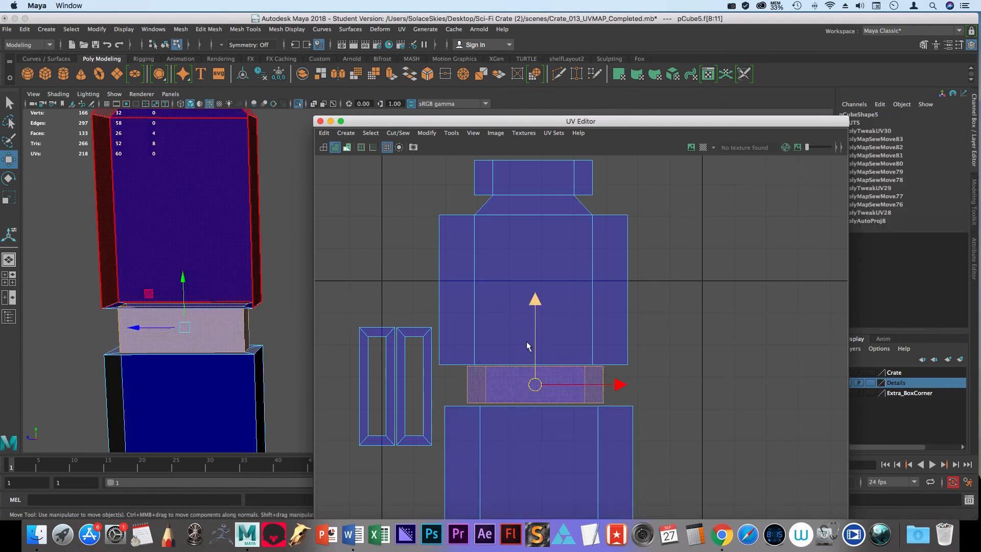
left_click(726, 321)
Review the assembled shell layout alongside the whole notched block in the 3D view
right_click_drag(744, 412, 613, 409, "alt")
middle_click_drag(613, 409, 617, 378, "alt")
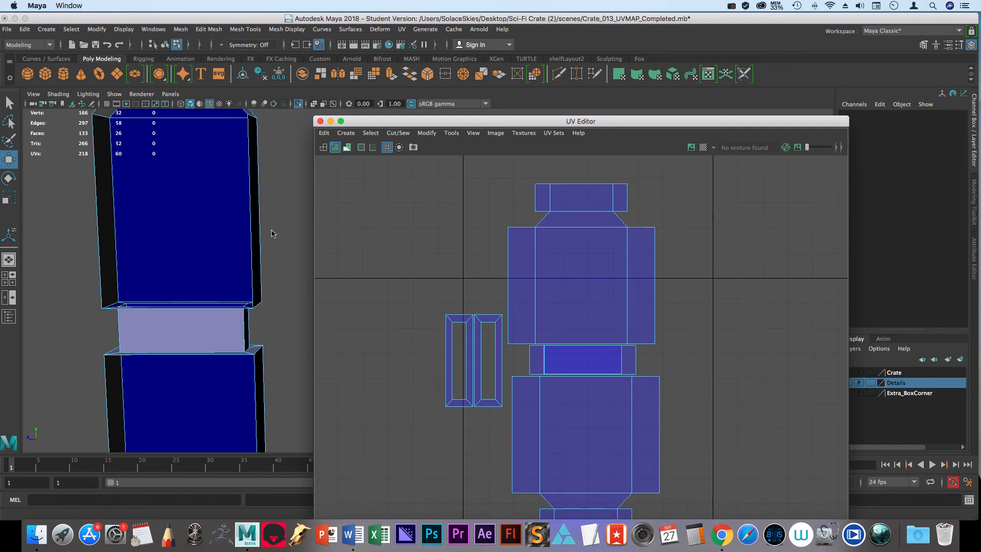
left_click_drag(285, 216, 220, 222, "alt")
middle_click_drag(220, 223, 158, 231, "alt")
right_click_drag(750, 342, 581, 287, "alt")
middle_click_drag(581, 287, 523, 279, "alt")
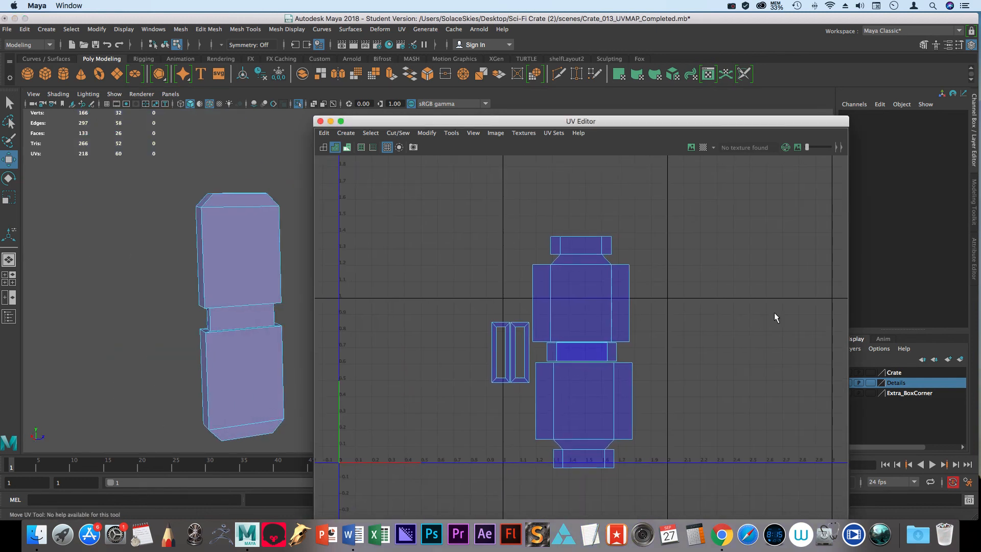
right_click_drag(789, 327, 626, 409, "alt")
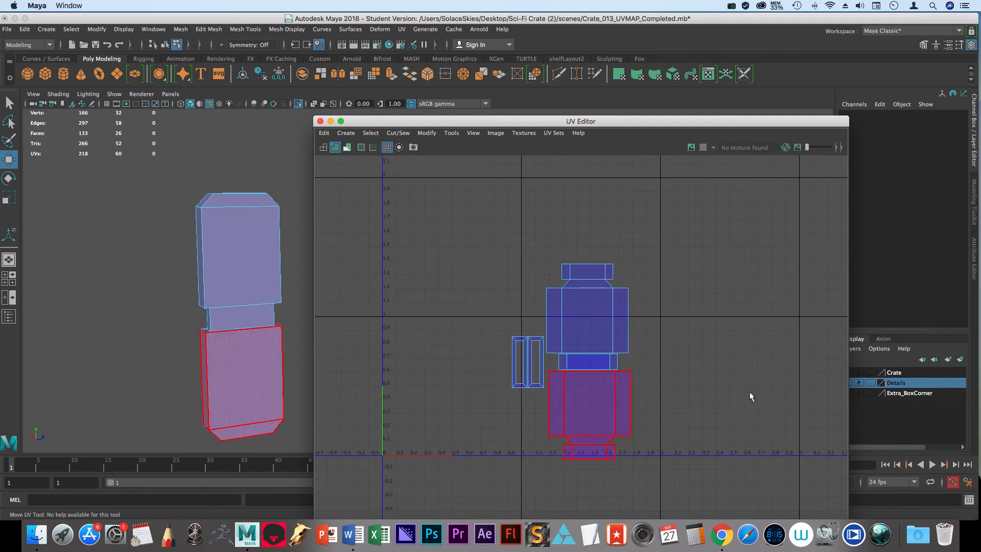